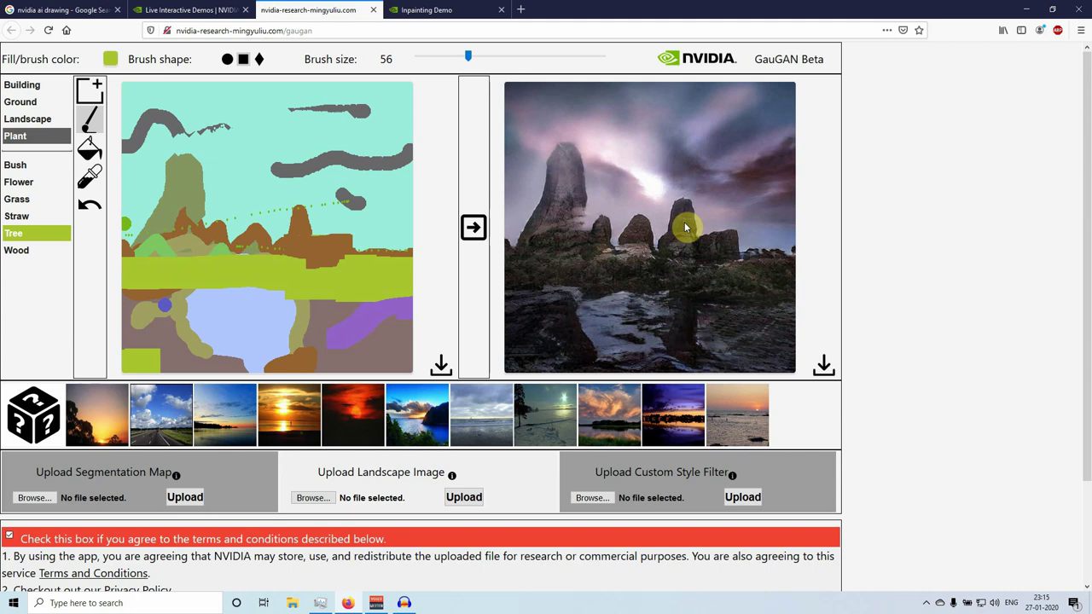
- Try five sample style images on the rendered landscape, including the cloudy road, golden sunset, red sunset and pale beach scenes
click(106, 426)
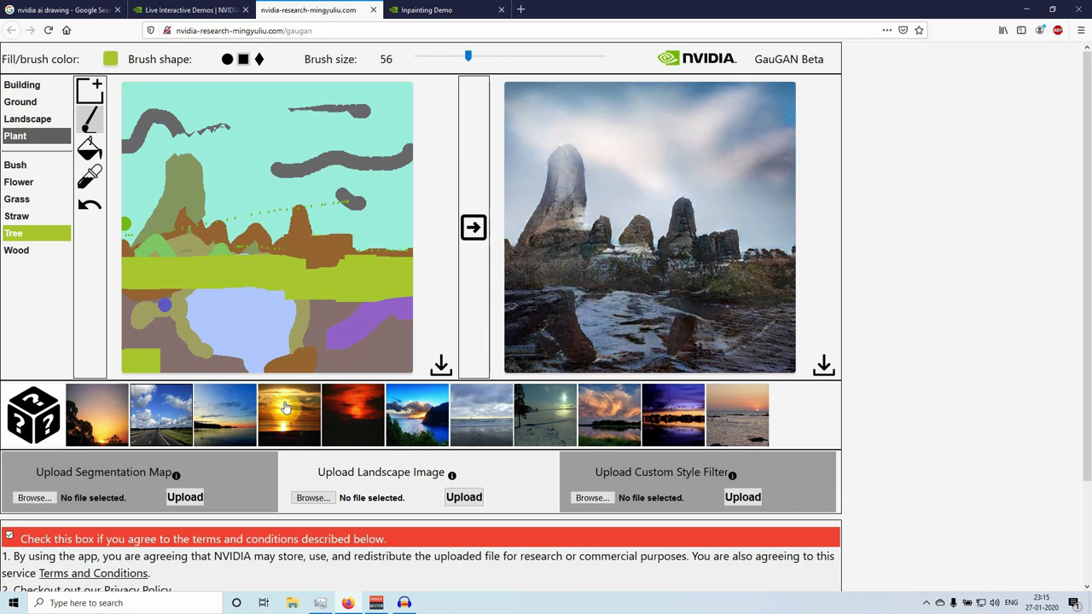
click(285, 408)
click(343, 408)
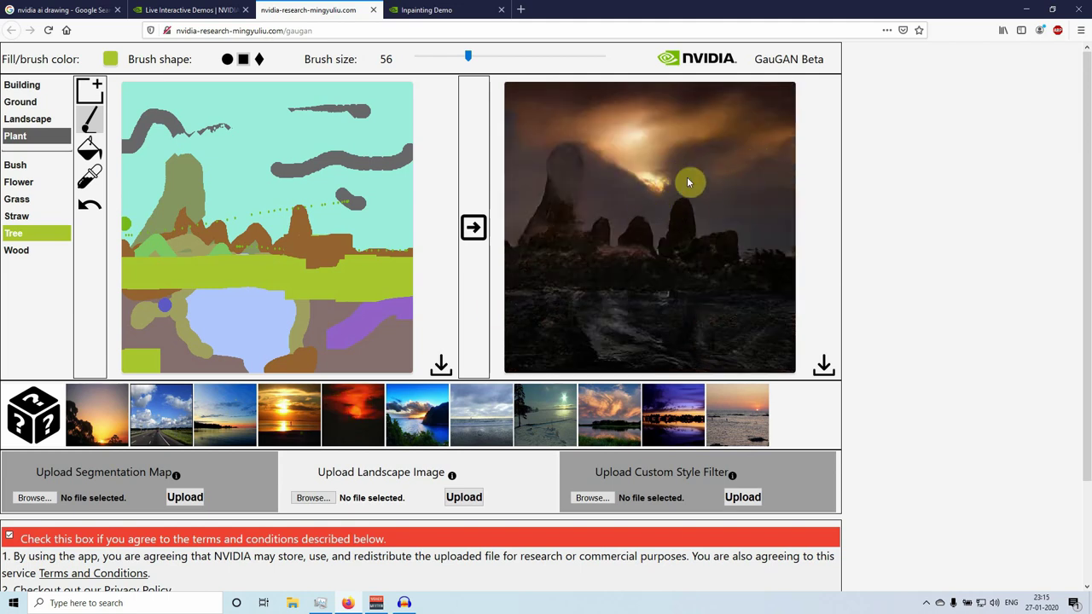
click(408, 414)
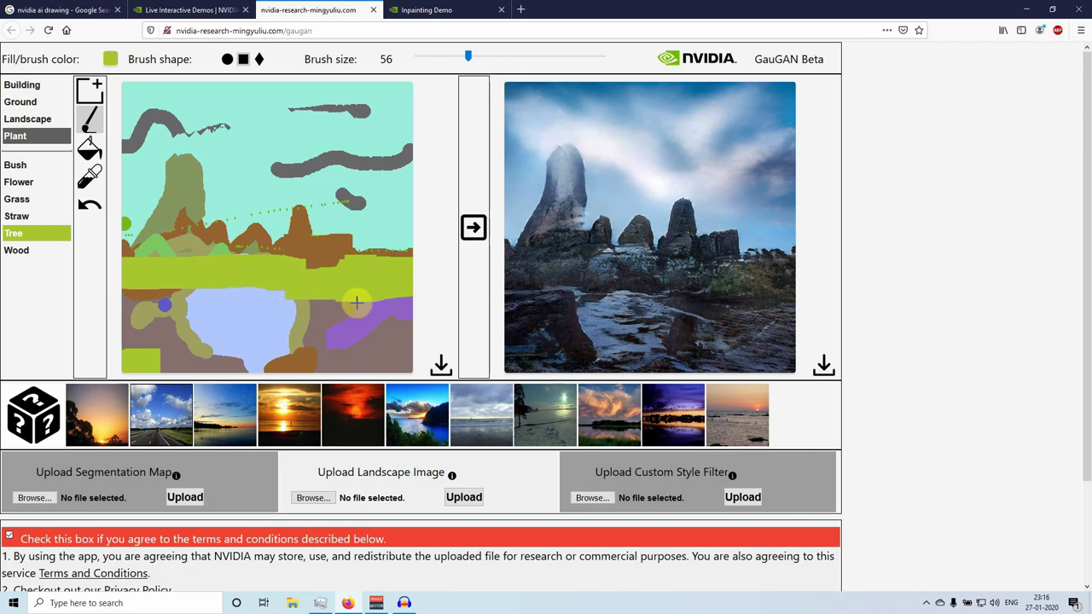
click(551, 418)
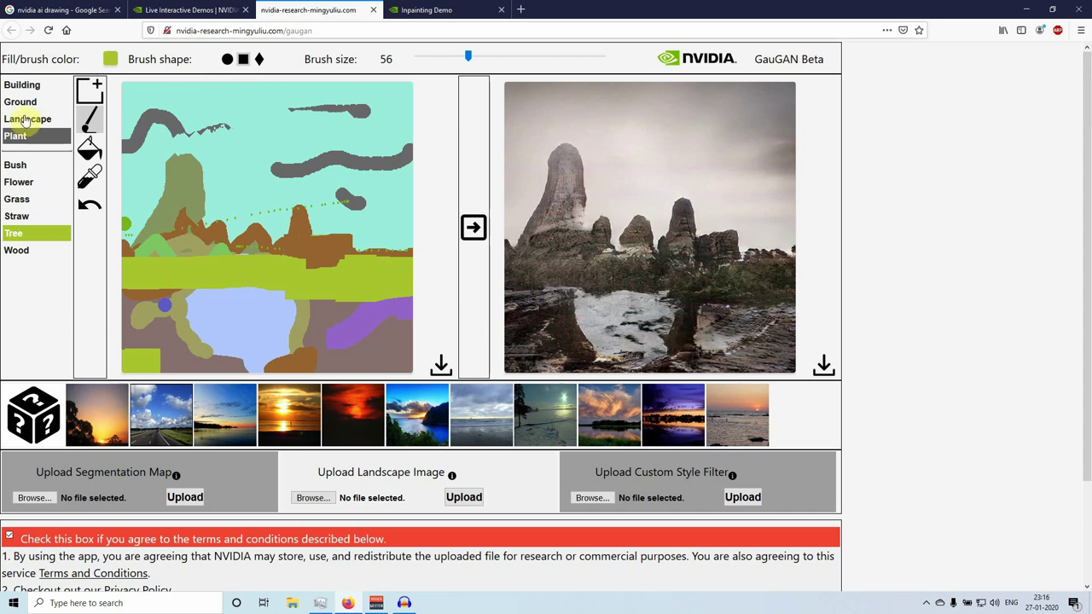
- Reload the GauGAN page, accept its terms and conditions, and generate an image from the default sky-and-sea canvas
click(325, 30)
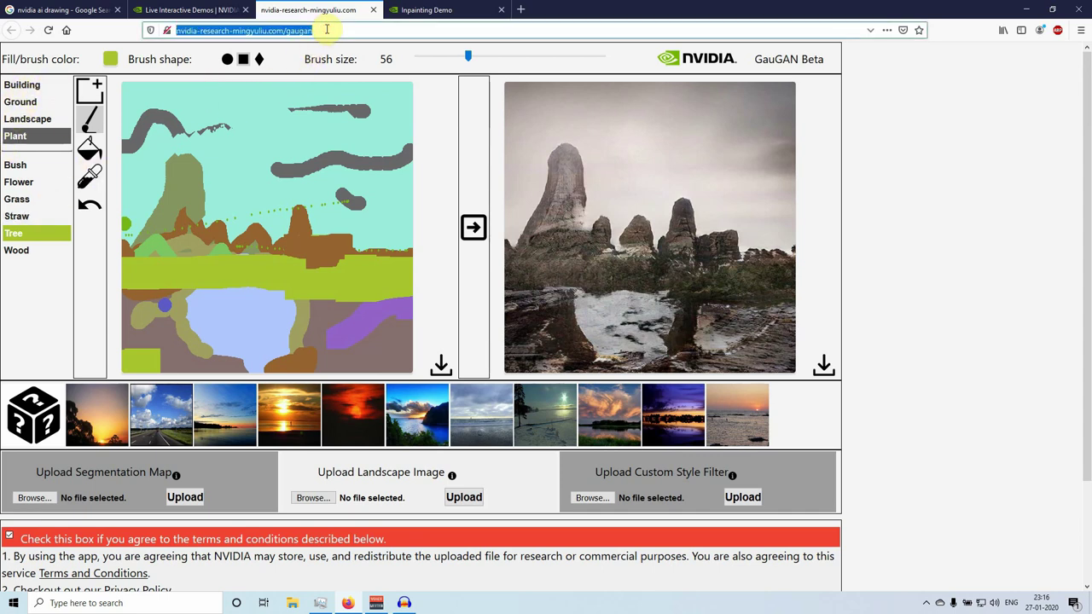
key(Return)
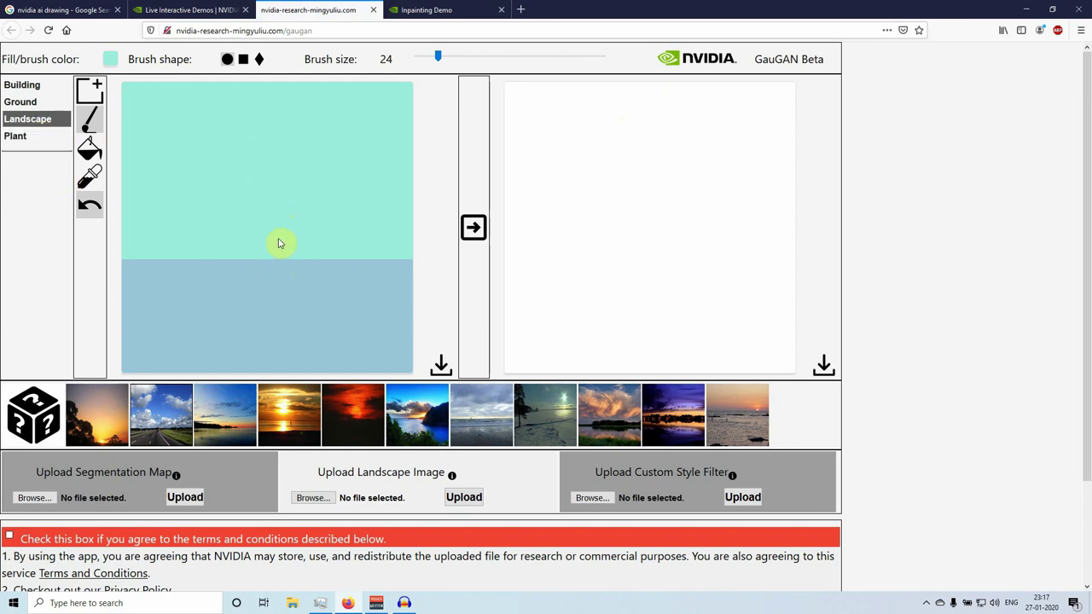
click(11, 536)
click(474, 230)
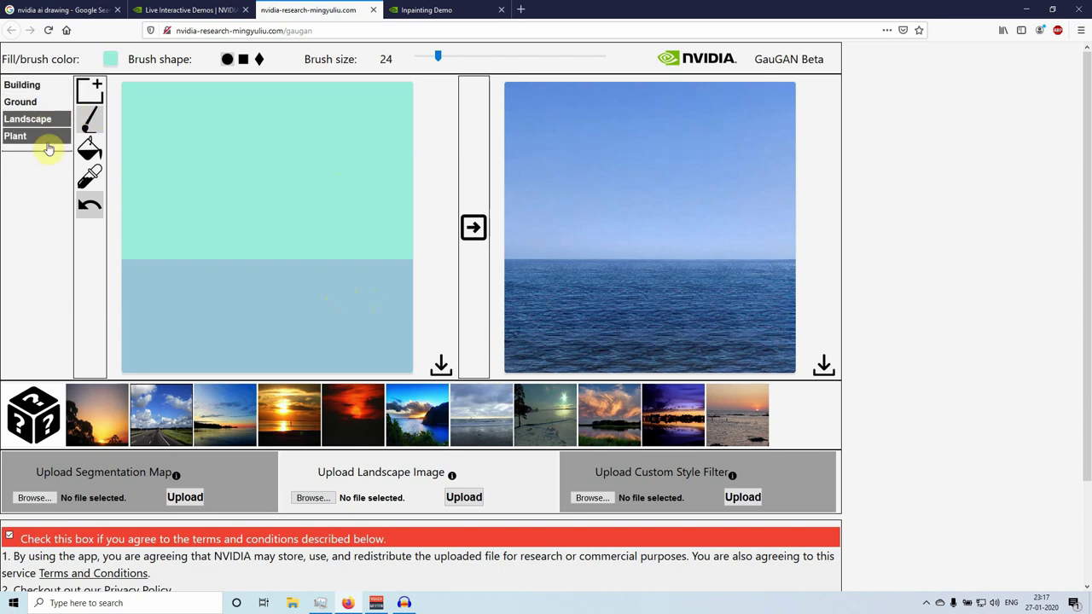
- Look through the material categories, choose Clouds from Landscape, and set up a round brush of size 6
click(24, 84)
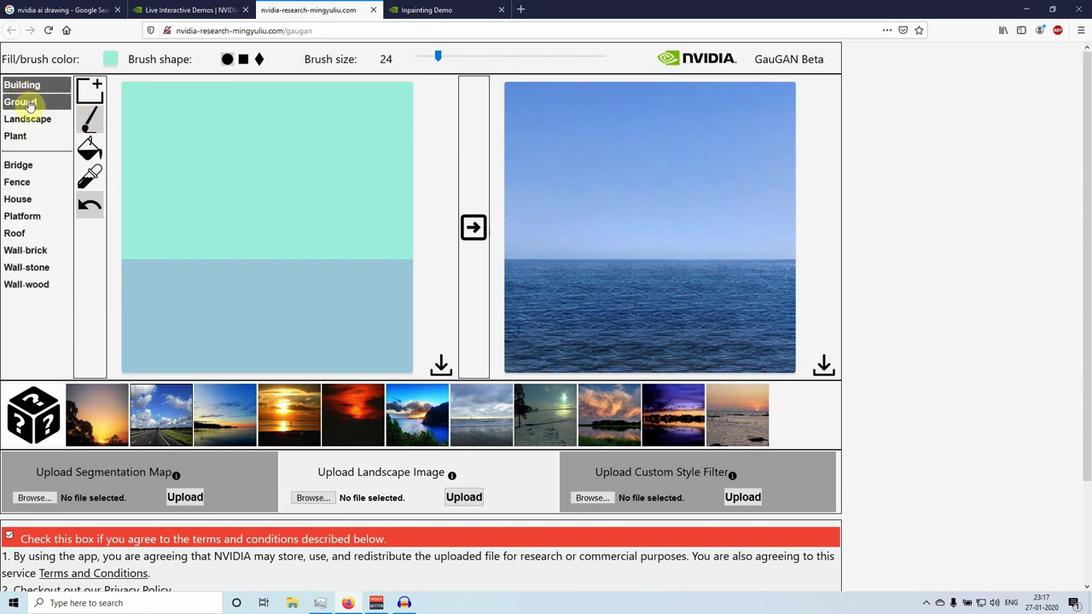
click(16, 102)
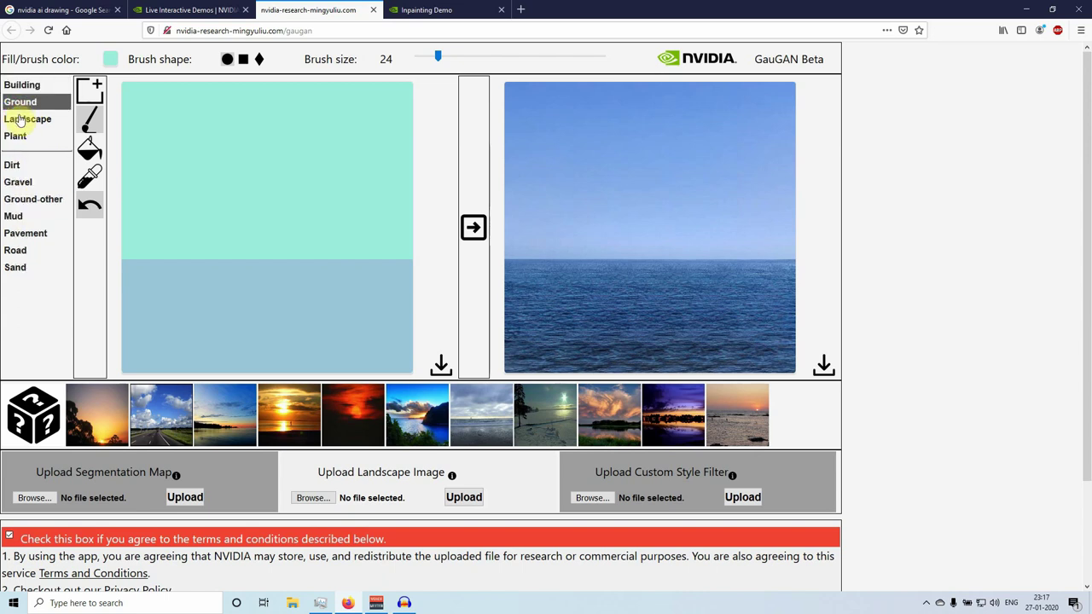
click(21, 121)
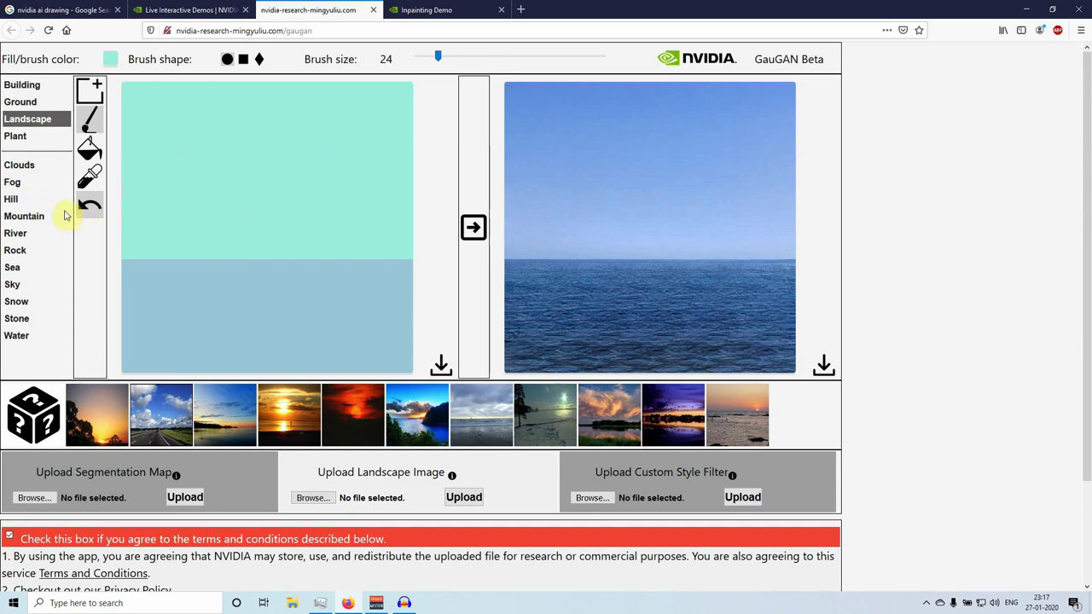
click(21, 166)
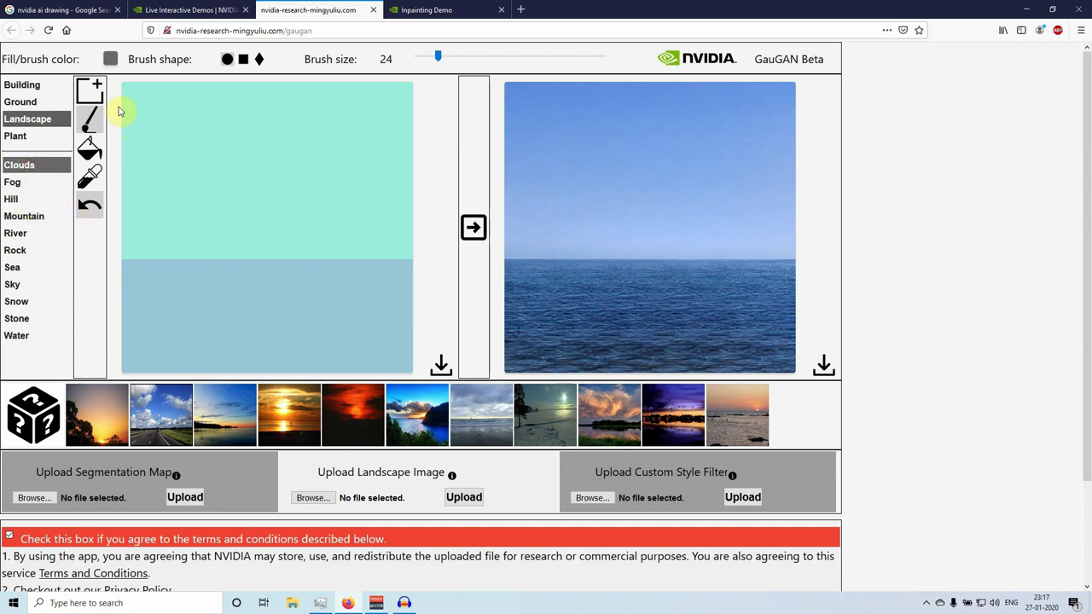
click(87, 126)
click(118, 113)
click(244, 60)
click(111, 59)
click(227, 59)
drag(434, 55, 420, 56)
click(227, 59)
- Paint a thin dashed cloud line, a cloud outline and a solid cloud blob in the sky, regenerating the image between additions
drag(136, 148, 271, 144)
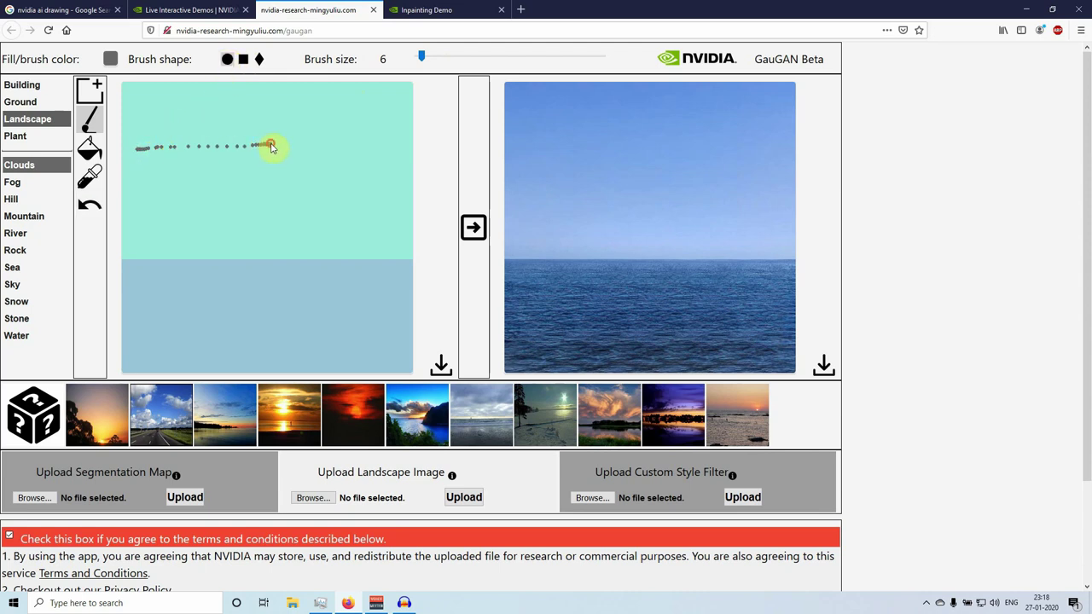
click(472, 228)
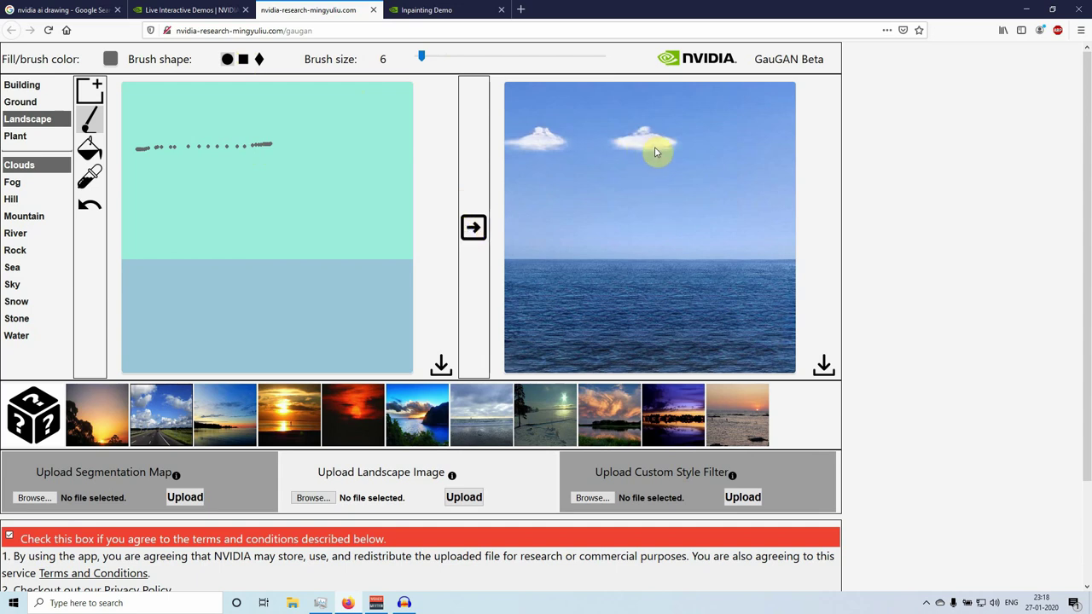
mouse_move(395, 160)
mouse_down()
mouse_move(358, 169)
mouse_move(347, 153)
mouse_move(356, 162)
mouse_move(352, 126)
mouse_move(368, 129)
mouse_move(383, 151)
mouse_up()
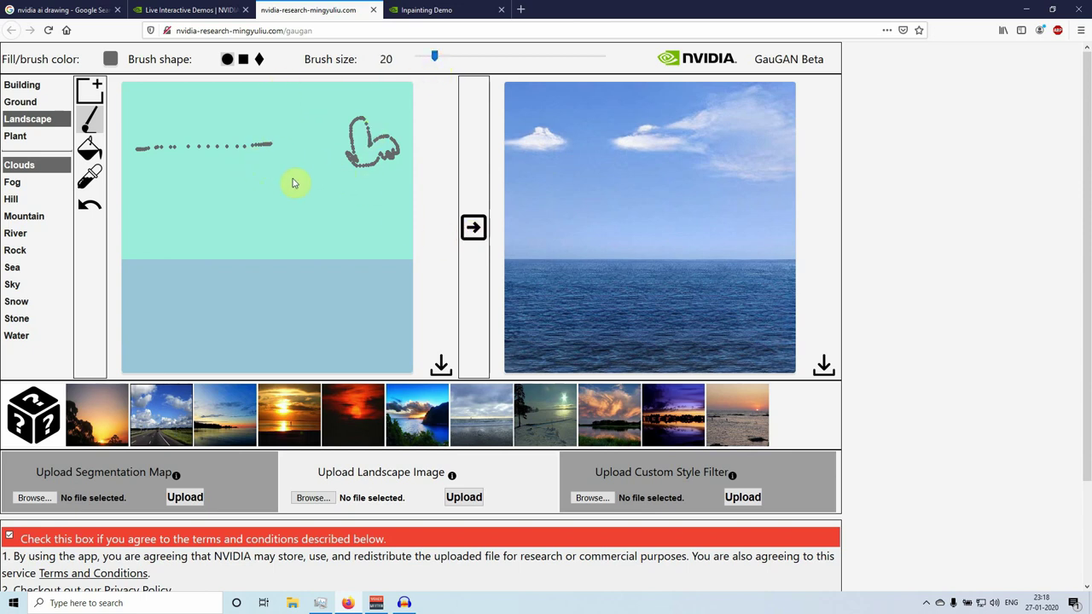
click(474, 230)
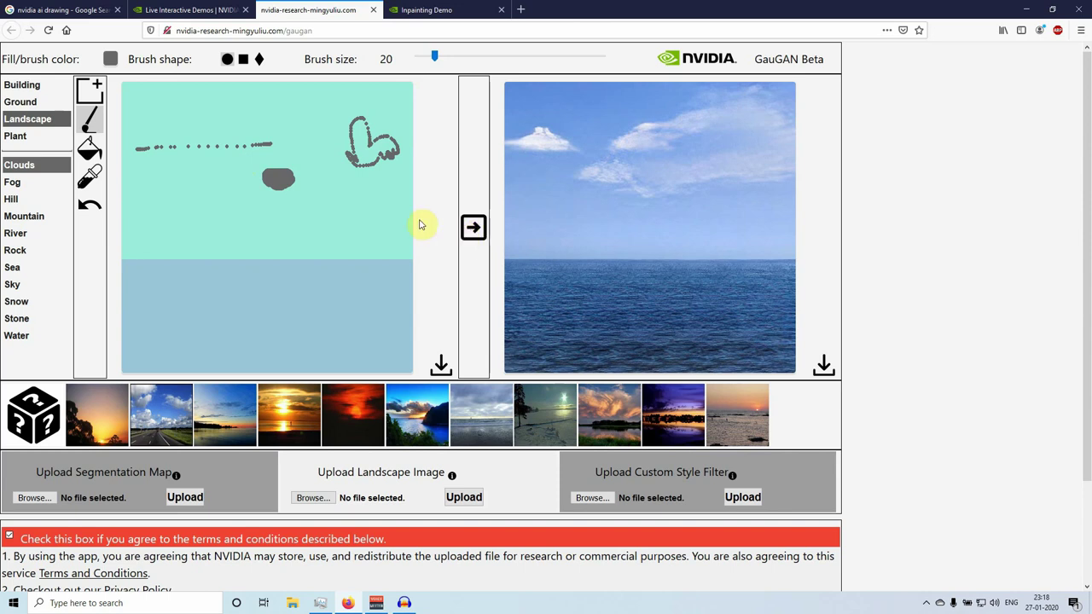
- Remove the painted clouds by undoing, filling with Sky, and resetting the canvas to its default sky and sea
click(91, 206)
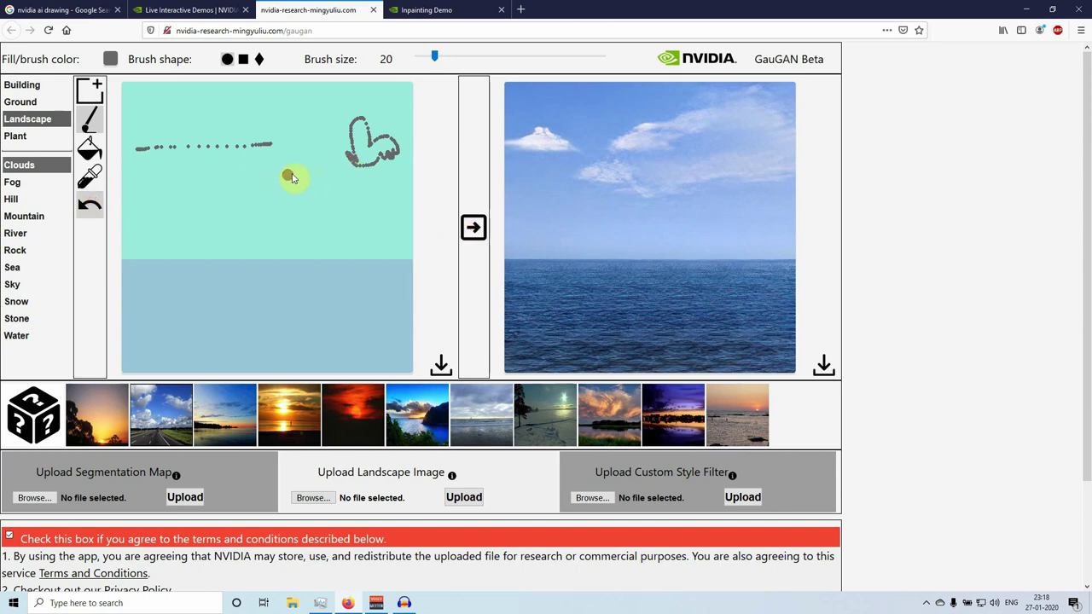
click(90, 149)
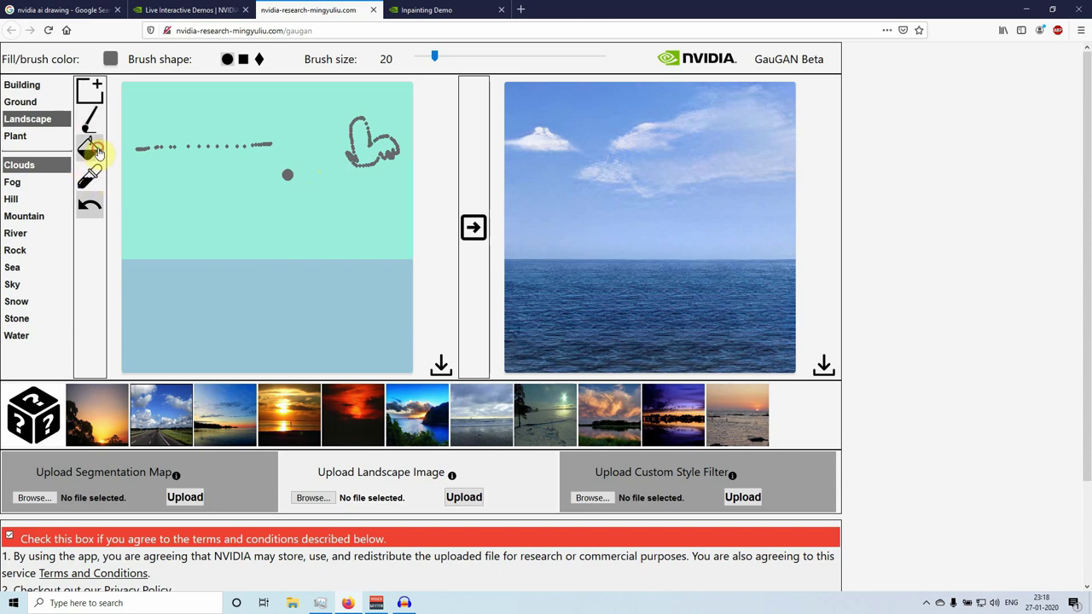
click(21, 286)
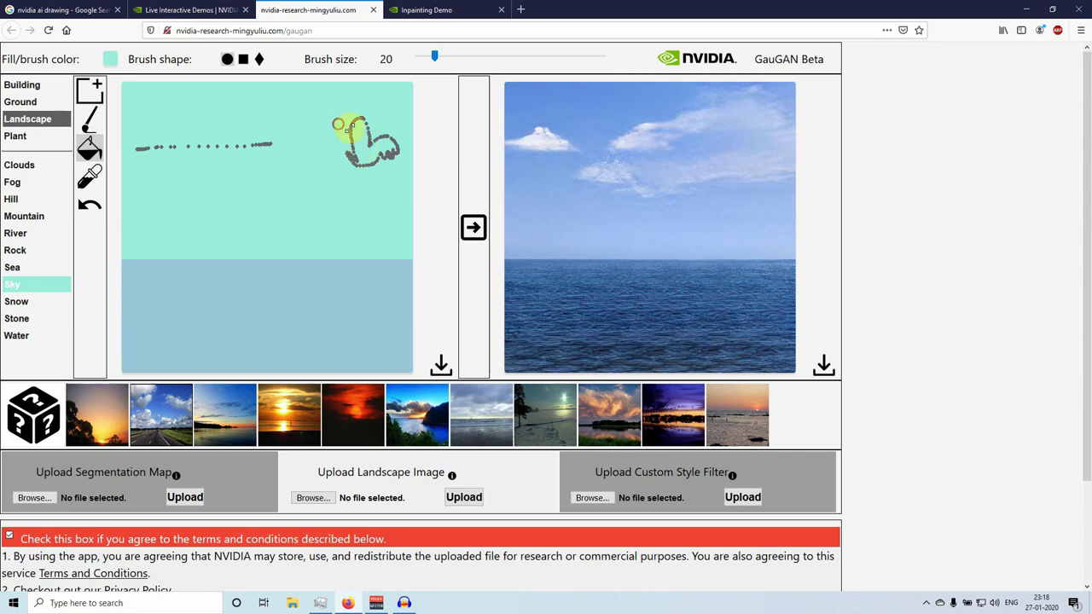
click(89, 91)
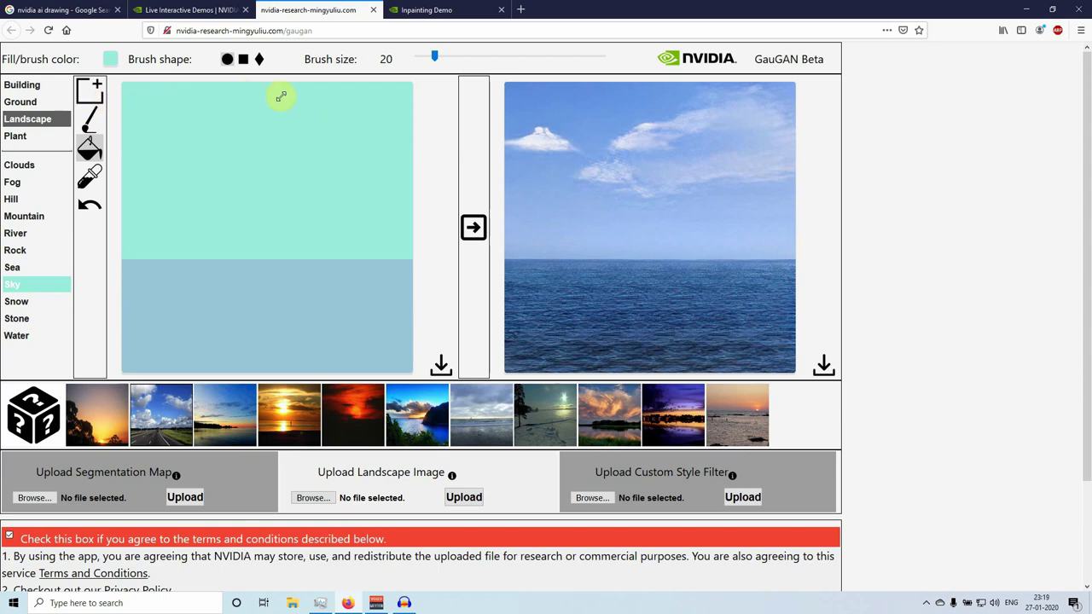
- Paint the outlines of several tall and short peaks along the horizon using the Mountain material and a size 20 brush
click(31, 217)
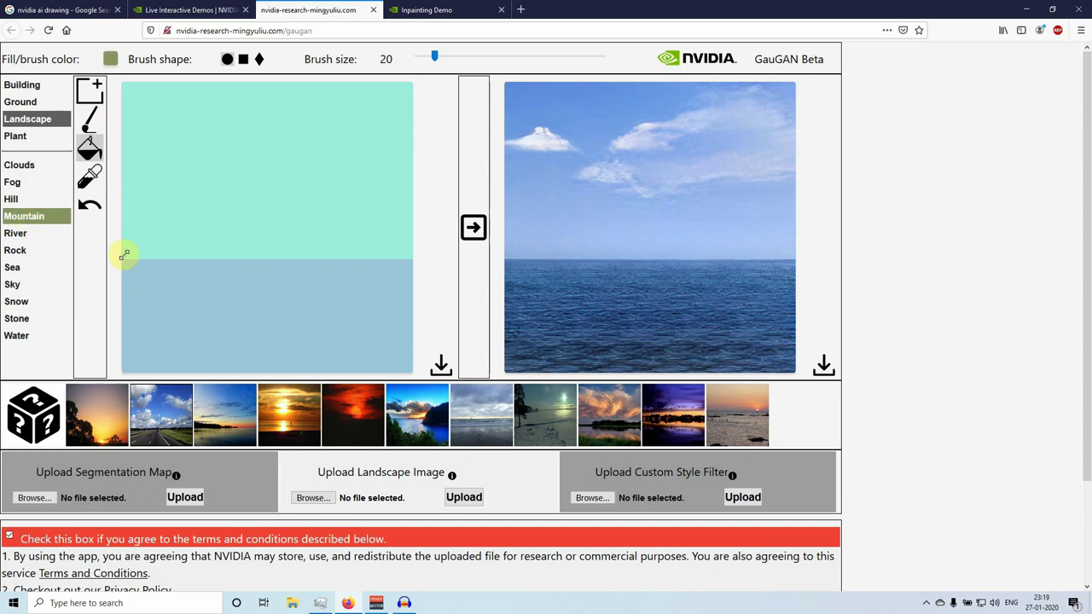
click(89, 119)
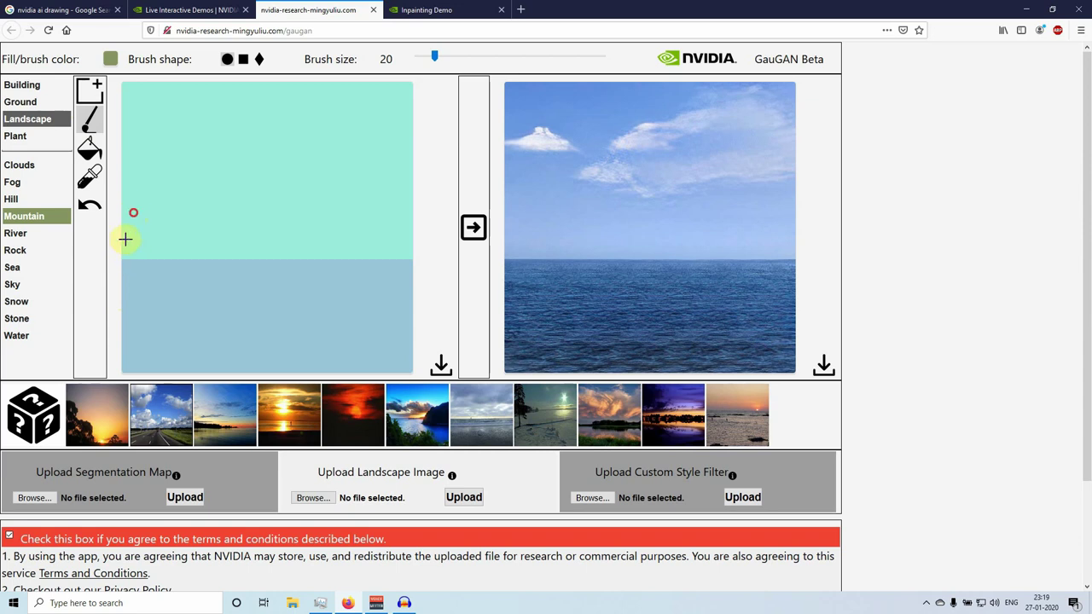
mouse_move(121, 257)
mouse_down()
mouse_move(146, 175)
mouse_move(166, 240)
mouse_move(189, 254)
mouse_move(208, 133)
mouse_move(242, 250)
mouse_move(253, 255)
mouse_move(289, 113)
mouse_move(292, 229)
mouse_move(315, 249)
mouse_move(358, 251)
mouse_move(380, 202)
mouse_move(400, 260)
mouse_move(414, 255)
mouse_move(124, 263)
mouse_up()
- Fill the insides of the two leftmost peak outlines with the Mountain material
click(88, 149)
click(157, 239)
click(210, 240)
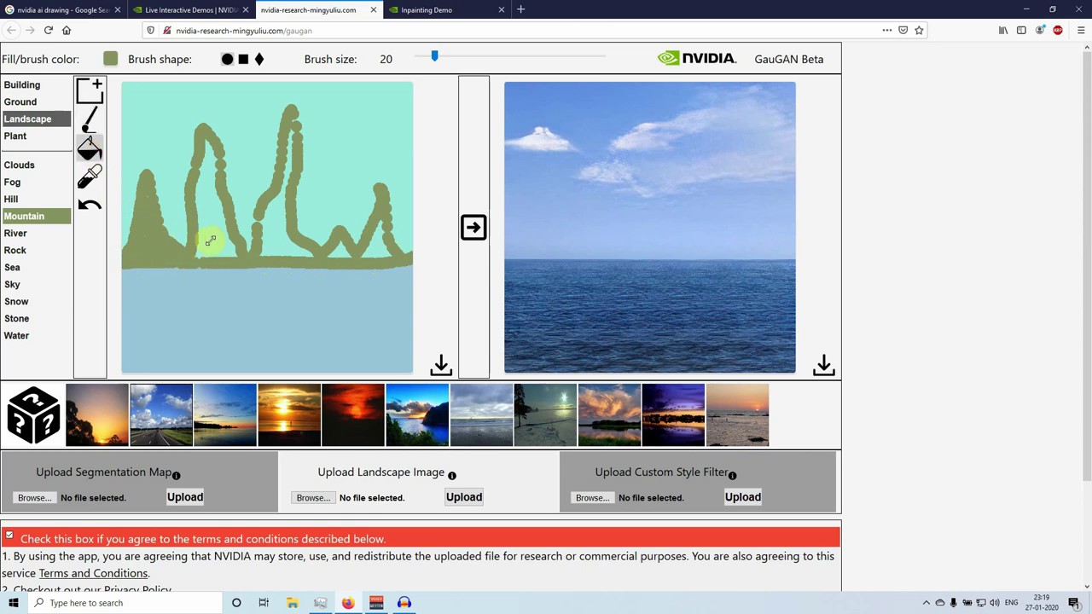
click(263, 235)
click(271, 236)
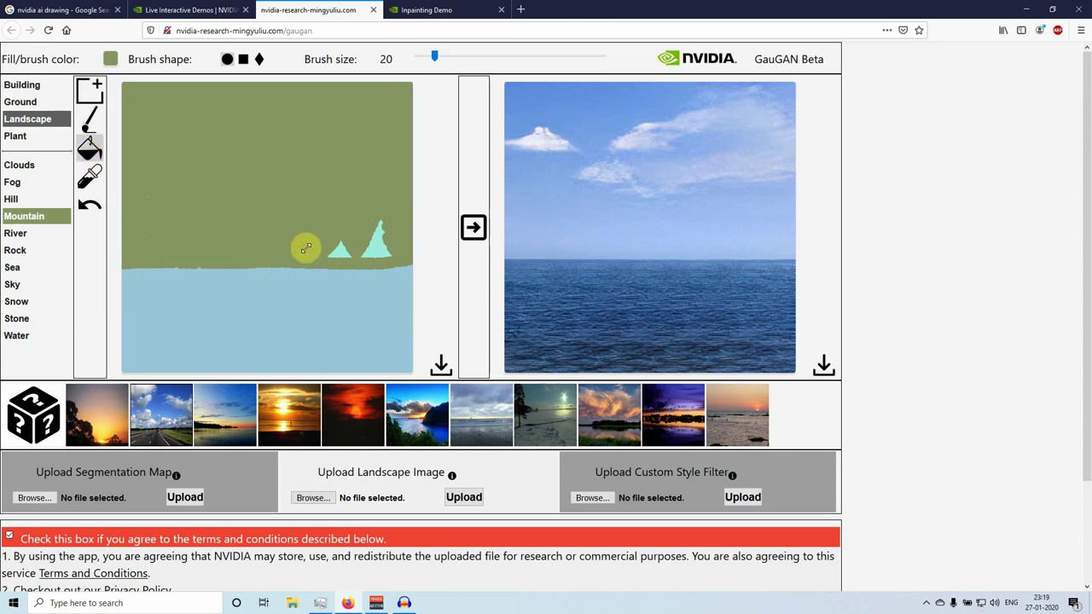
click(88, 204)
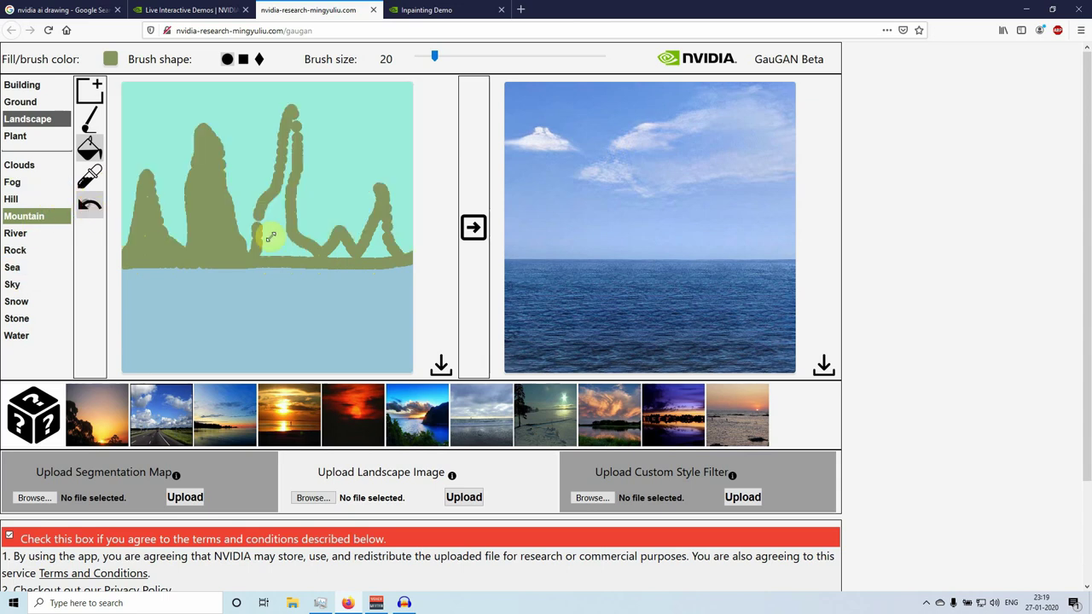
- Fill the remaining peaks with Mountain, closing the gaps in the tall third peak's outline, and generate the image
click(382, 251)
click(339, 249)
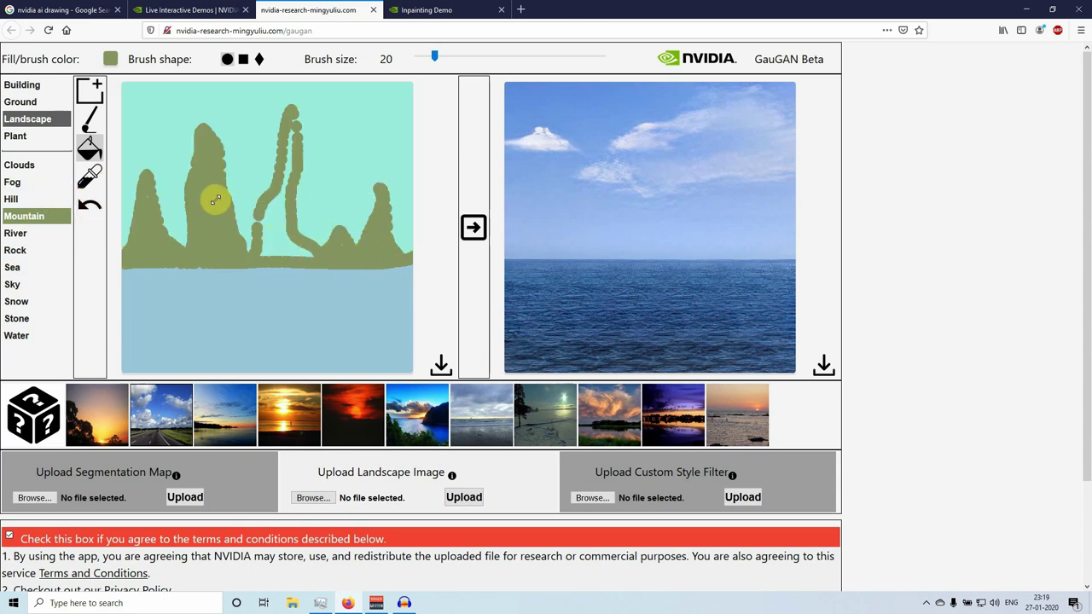
click(92, 122)
mouse_move(255, 223)
mouse_down()
mouse_move(290, 115)
mouse_move(296, 134)
mouse_up()
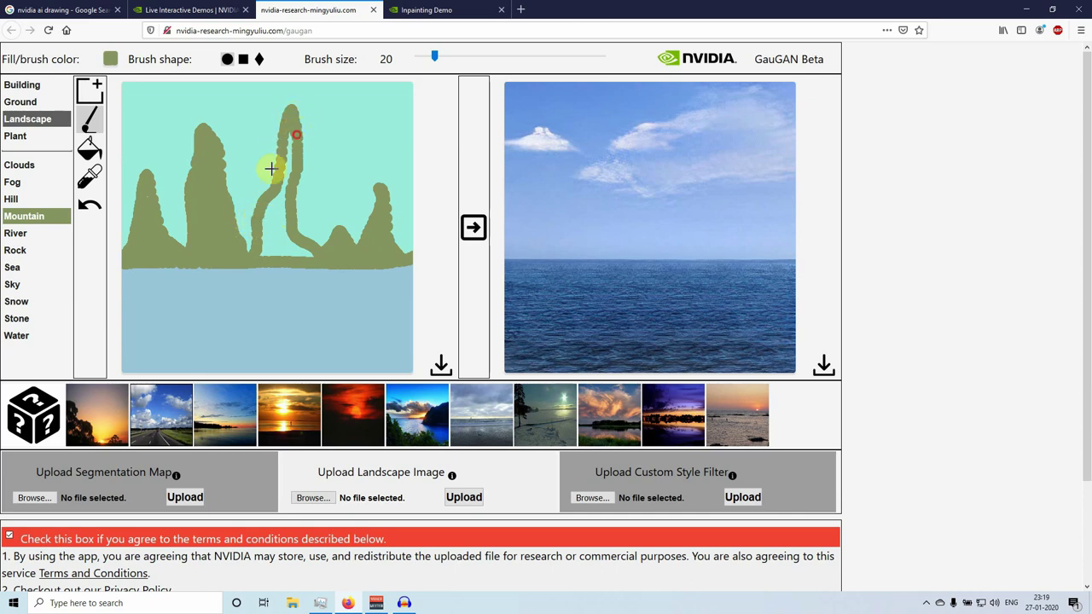
click(90, 151)
click(293, 236)
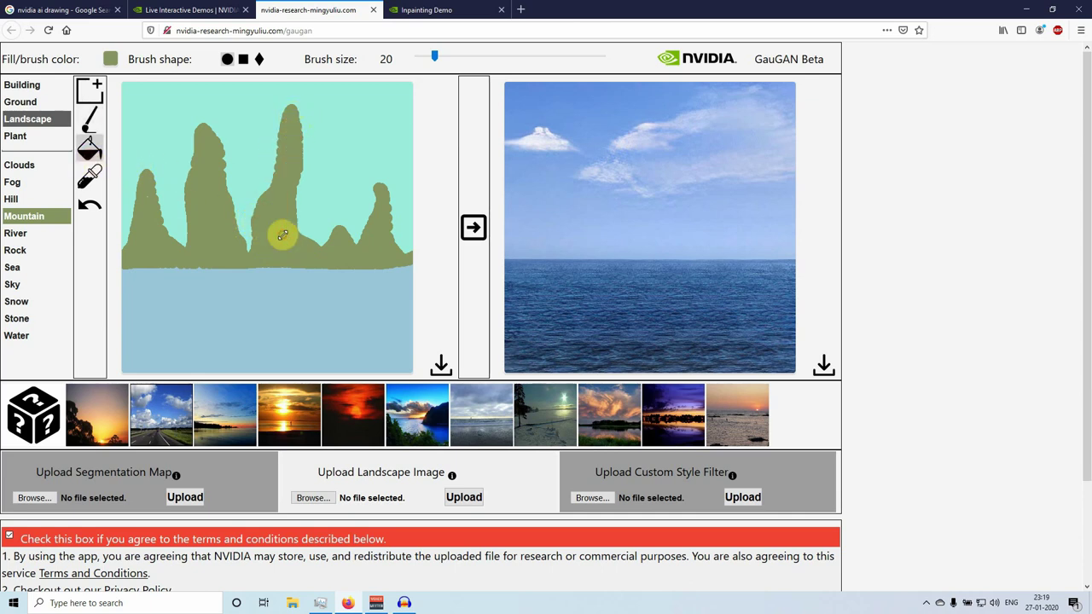
click(474, 228)
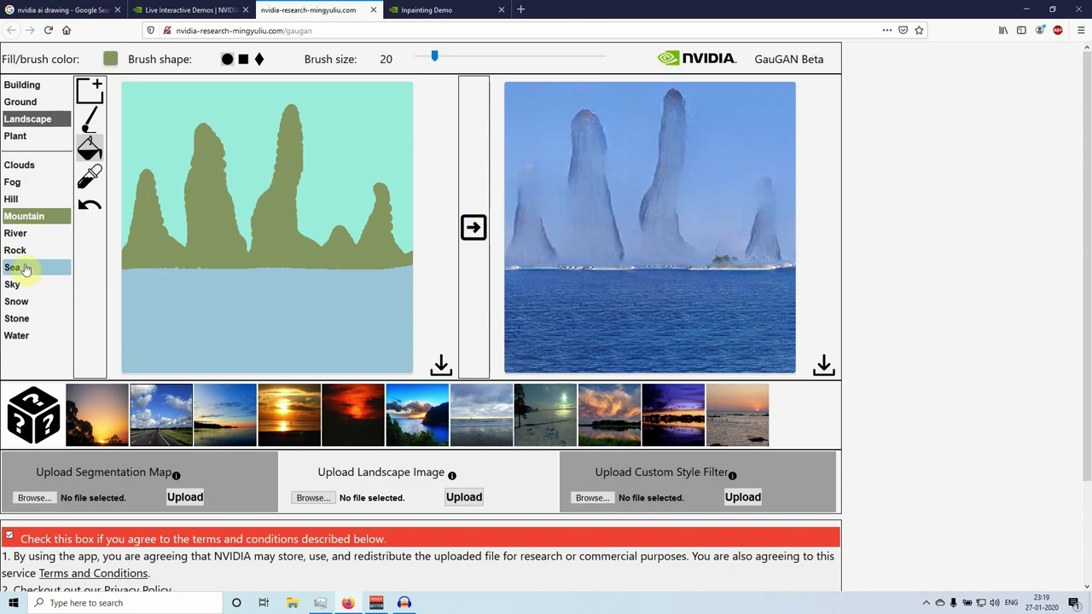
- Paint Hill outlines inside the lower parts of the mountains and along the whole shoreline
click(13, 199)
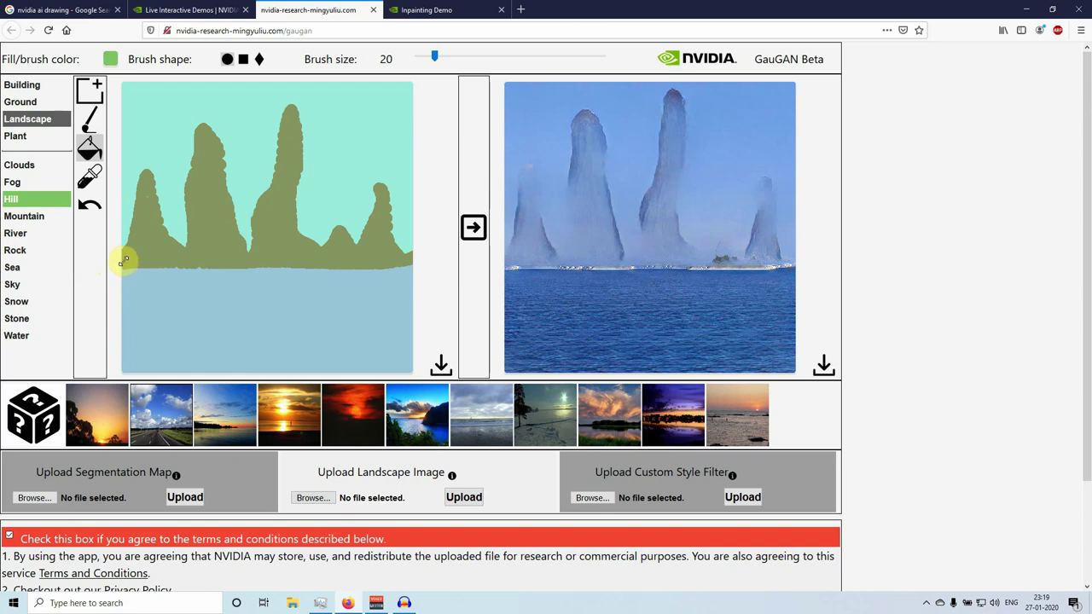
click(90, 121)
mouse_move(131, 253)
mouse_down()
mouse_move(140, 204)
mouse_move(165, 258)
mouse_move(195, 248)
mouse_move(213, 151)
mouse_move(245, 260)
mouse_move(290, 168)
mouse_move(307, 254)
mouse_move(337, 239)
mouse_move(360, 255)
mouse_move(381, 216)
mouse_move(394, 255)
mouse_move(409, 265)
mouse_move(119, 271)
mouse_up()
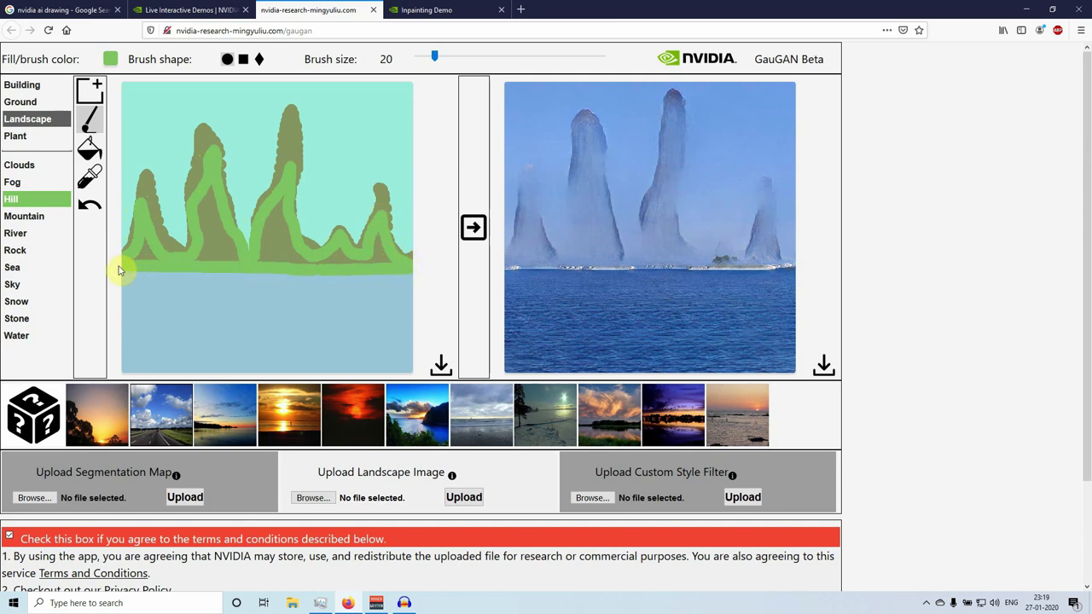
- Fill the enclosed areas beneath the green outlines with the Hill material and generate the updated image
click(88, 150)
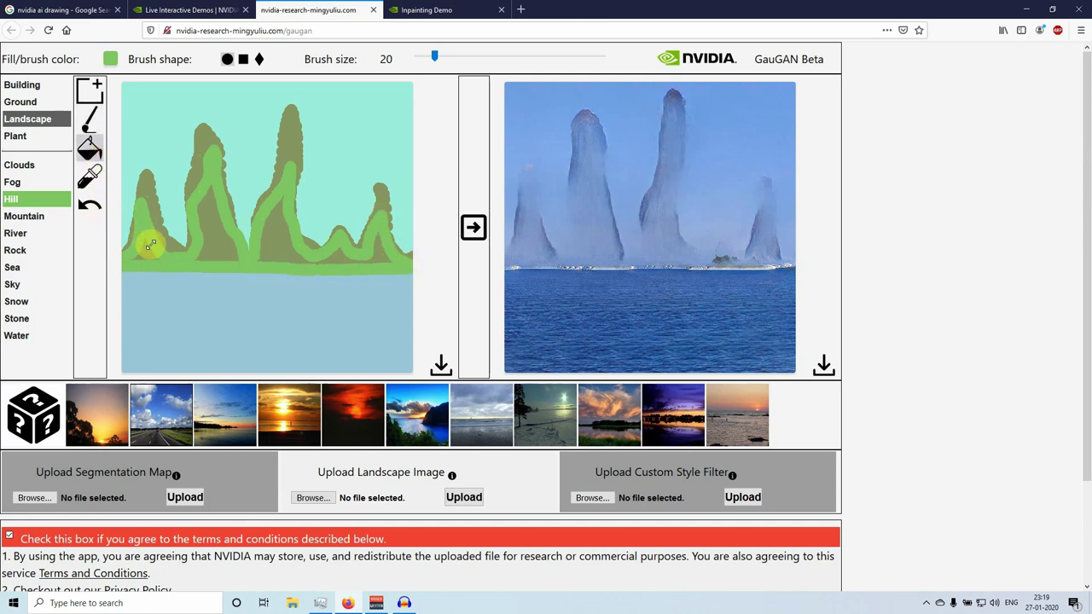
click(205, 251)
click(283, 250)
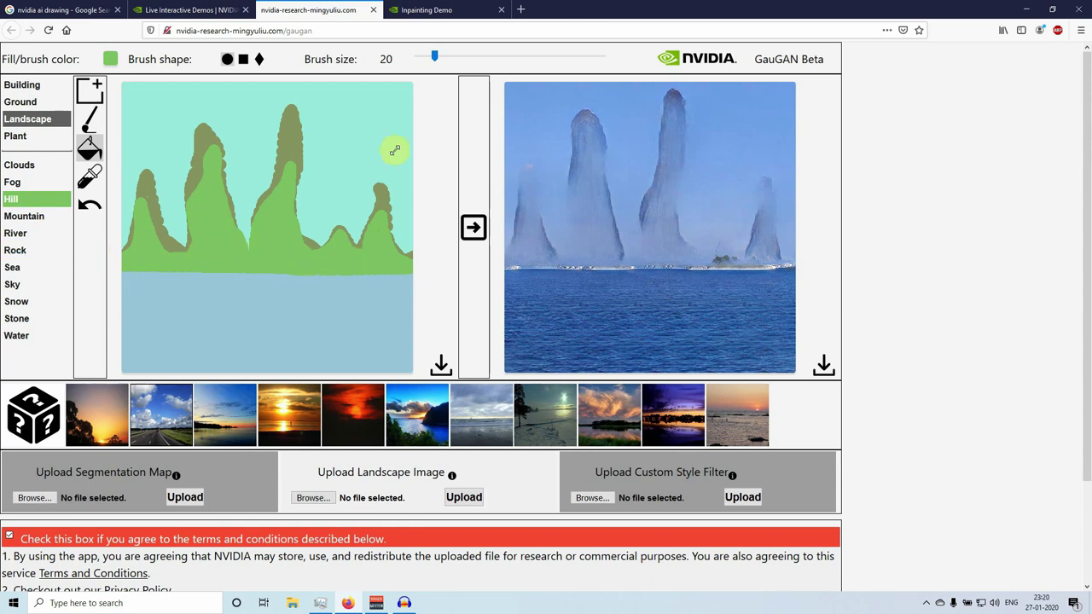
click(474, 228)
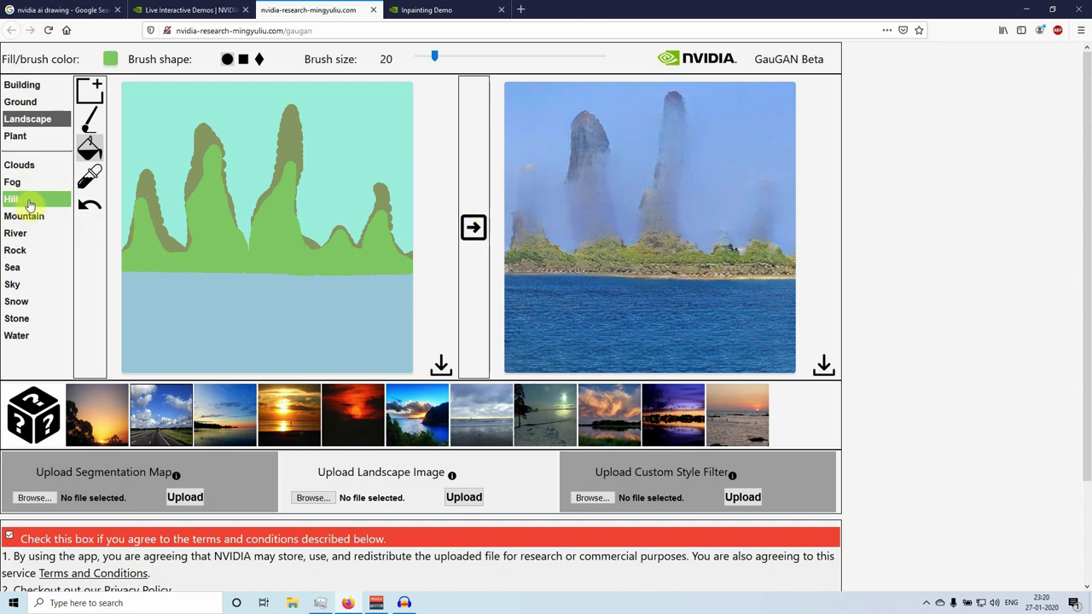
- Paint Rock over all the peaks and along their shared base with the brush
click(24, 251)
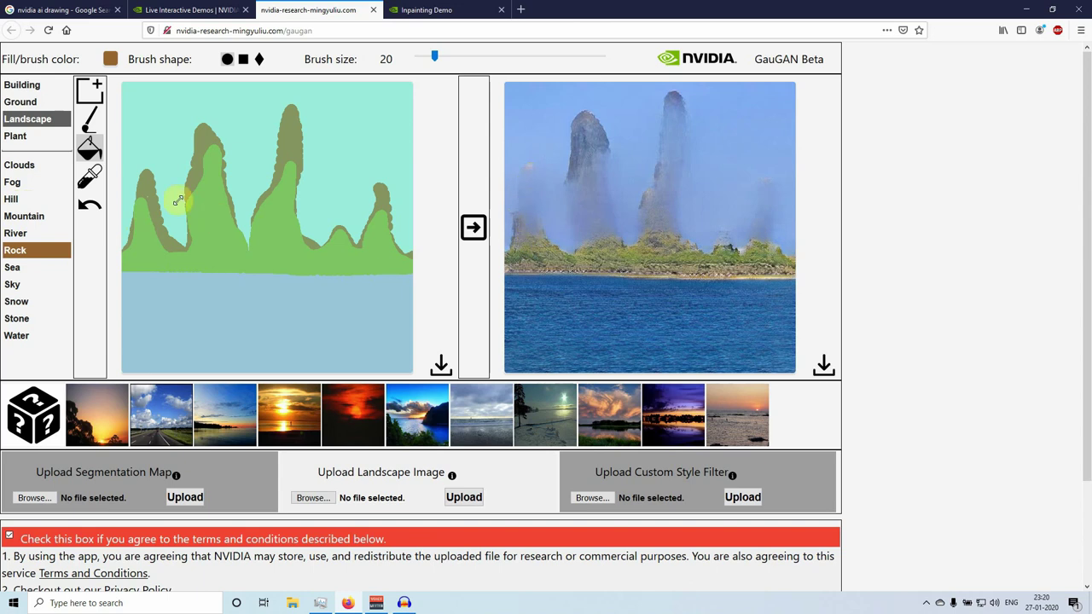
click(89, 121)
mouse_move(145, 180)
mouse_down()
mouse_move(156, 240)
mouse_move(134, 254)
mouse_move(145, 193)
mouse_move(136, 244)
mouse_move(149, 243)
mouse_move(150, 225)
mouse_move(168, 243)
mouse_up()
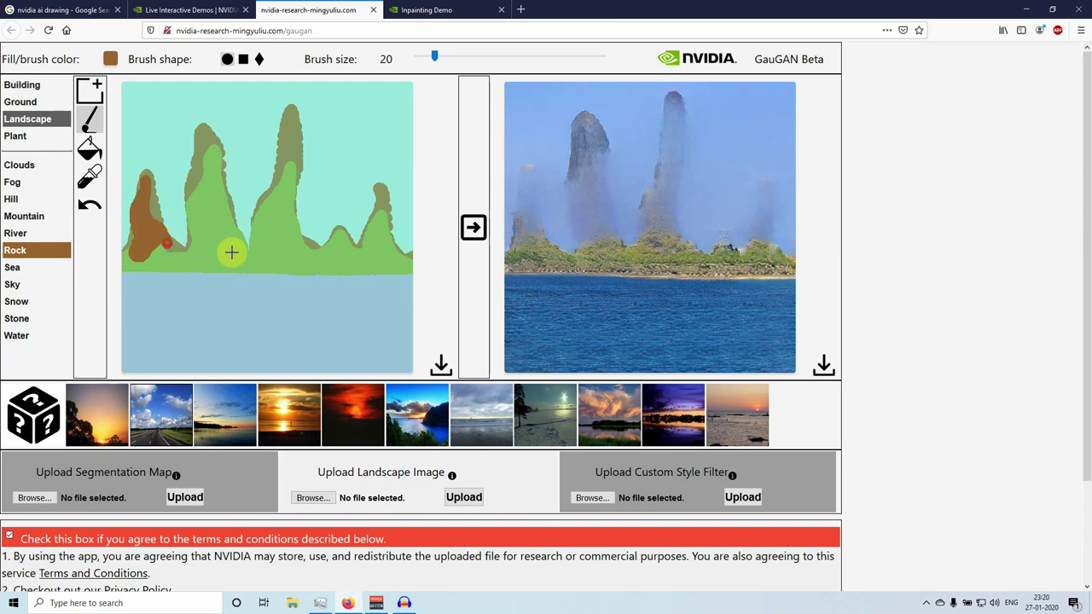
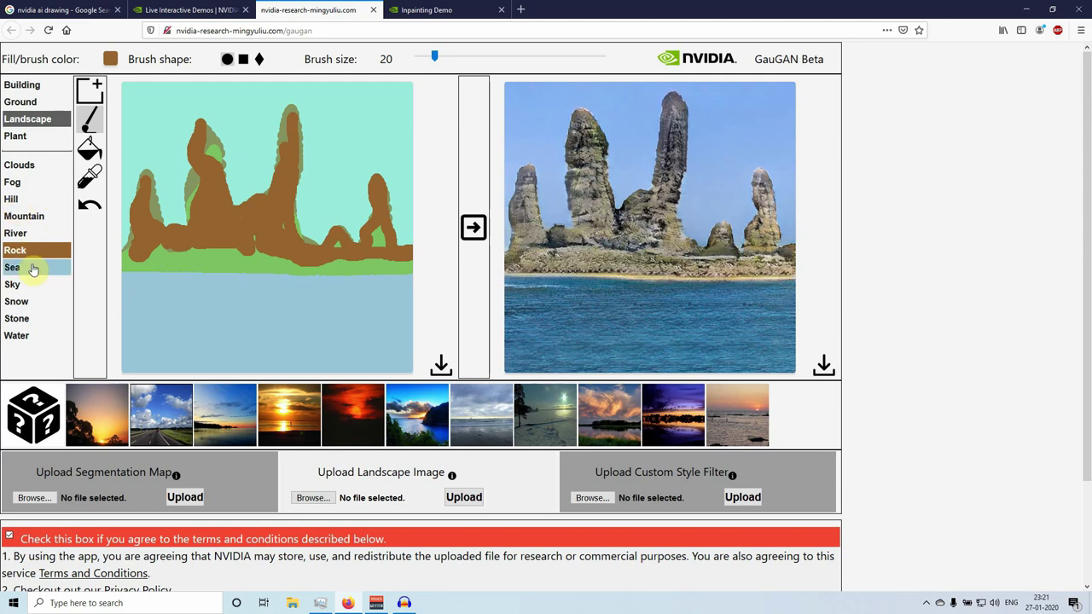
- Paint a Stone band from the tall third peak down across the rock base, reduce the brush size to 14, extend the band, and generate the image
click(26, 322)
mouse_move(290, 144)
mouse_down()
mouse_move(269, 202)
mouse_move(217, 217)
mouse_up()
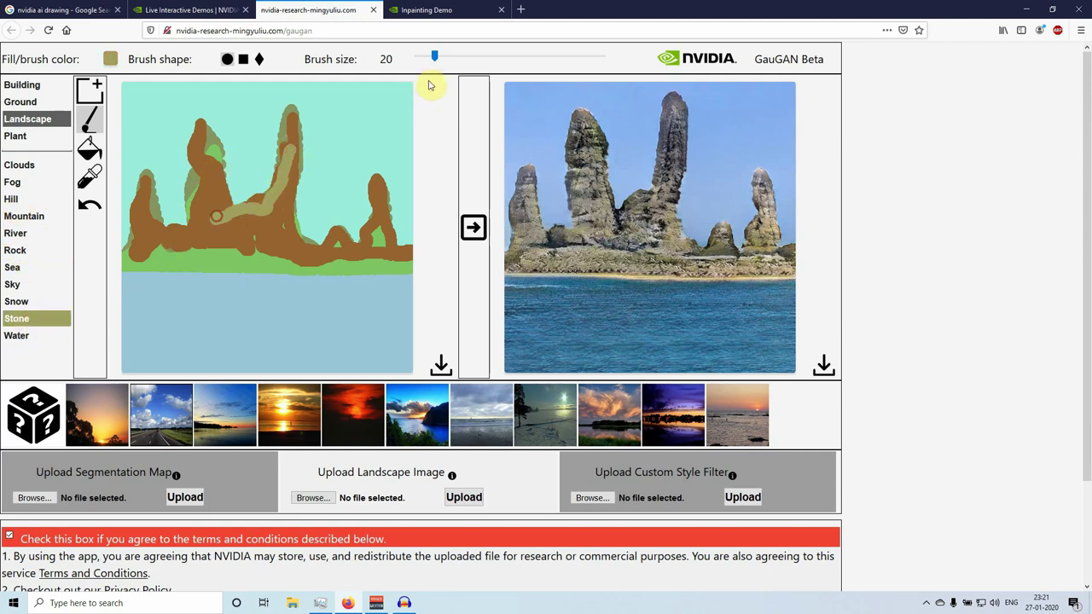
drag(429, 56, 435, 61)
mouse_move(203, 218)
mouse_down()
mouse_move(222, 199)
mouse_move(220, 180)
mouse_move(219, 204)
mouse_move(150, 230)
mouse_up()
click(472, 229)
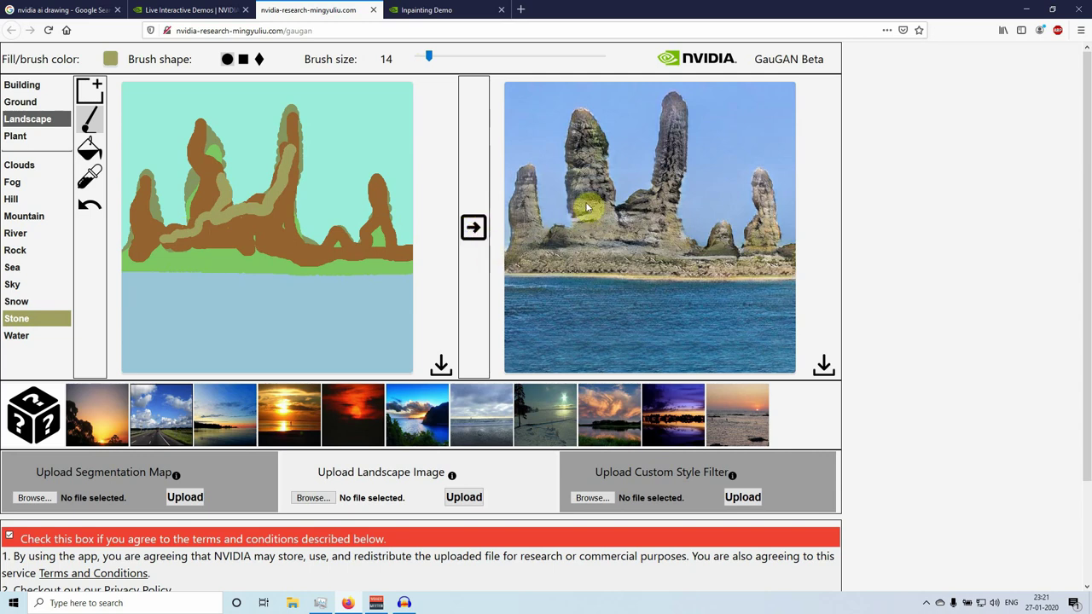
- Undo the last Stone stroke and generate the image again
click(89, 207)
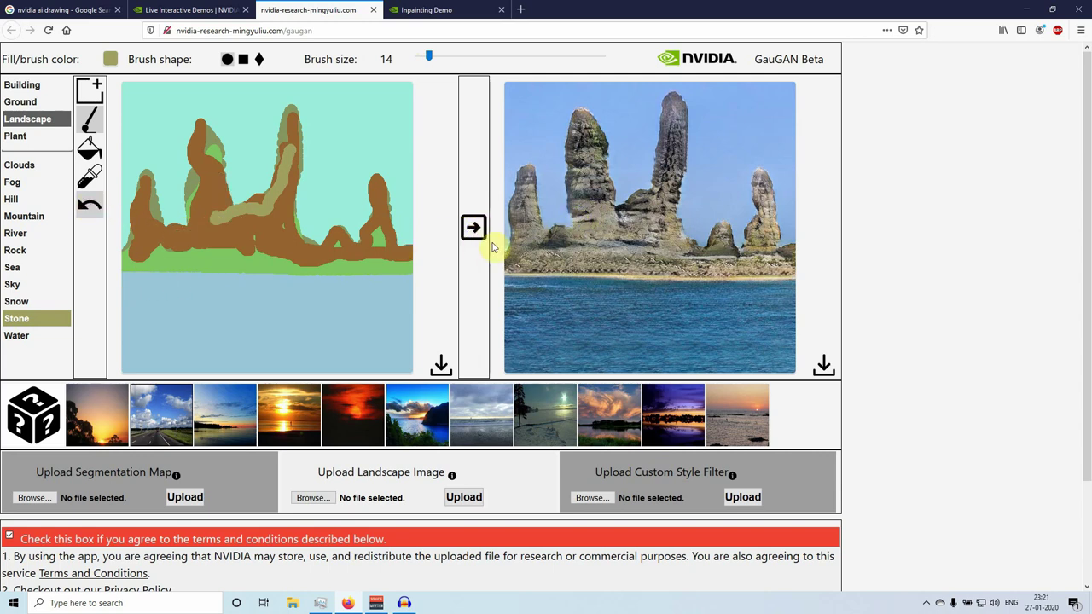
click(472, 228)
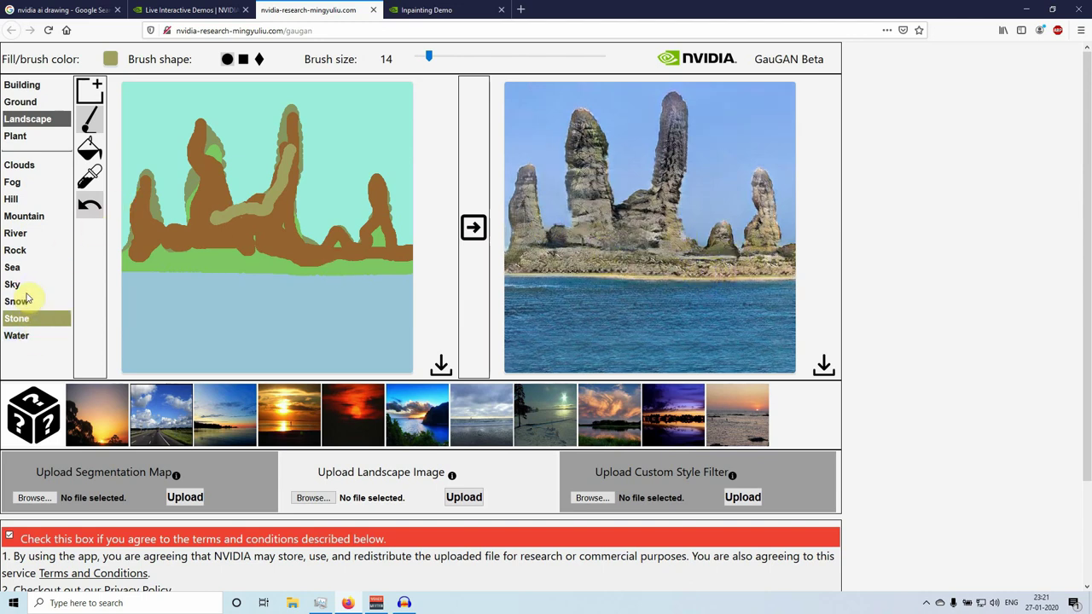
- Try a Snow stroke from the second peak's left edge down to the first peak's base and generate the image
click(17, 301)
mouse_move(192, 169)
mouse_down()
mouse_move(186, 221)
mouse_move(168, 226)
mouse_up()
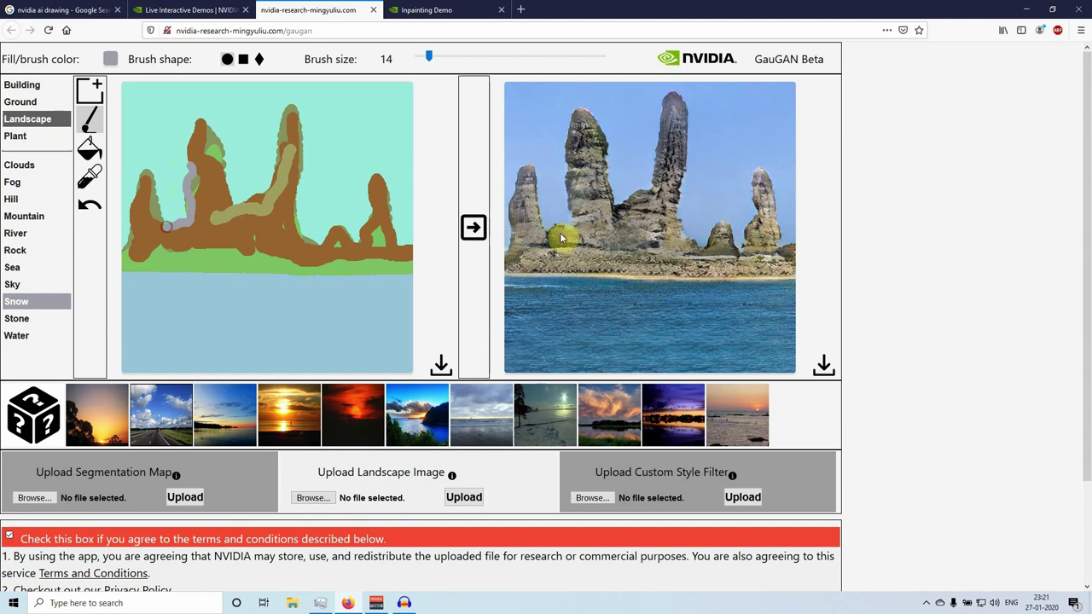
click(472, 231)
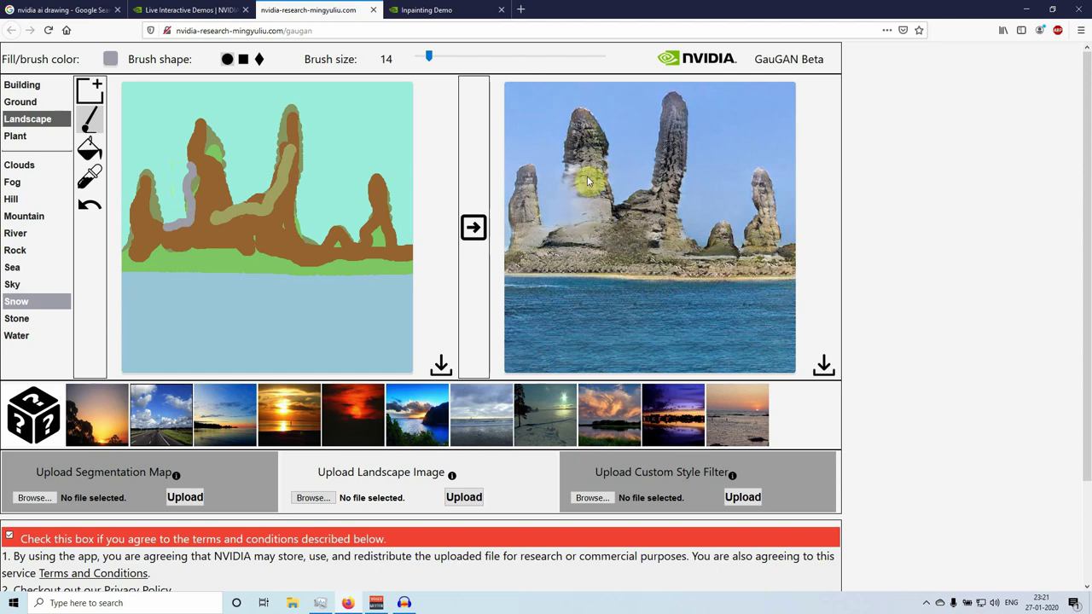
click(85, 207)
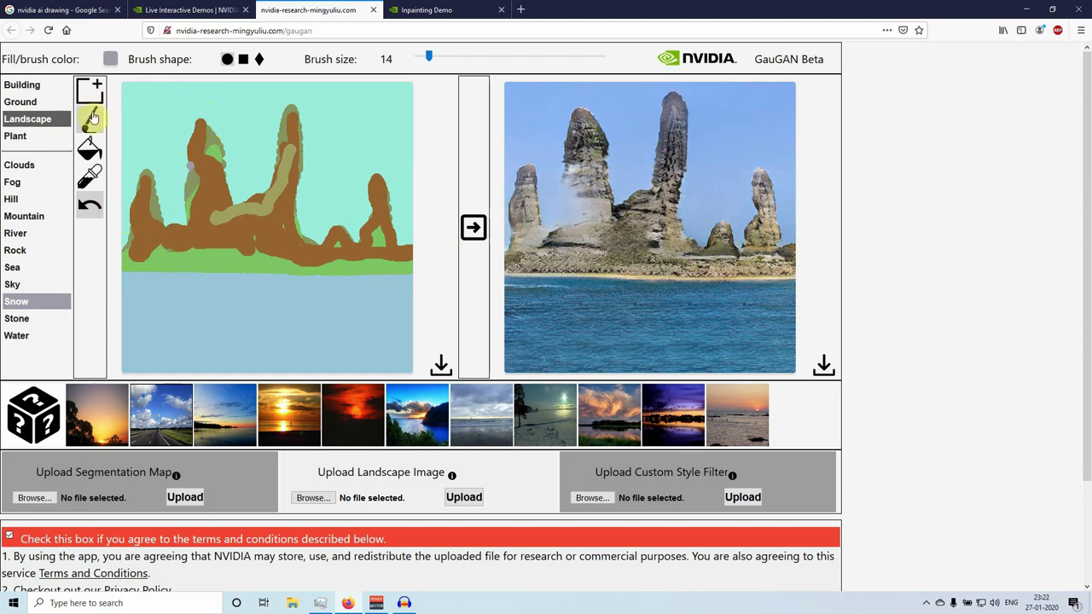
click(17, 251)
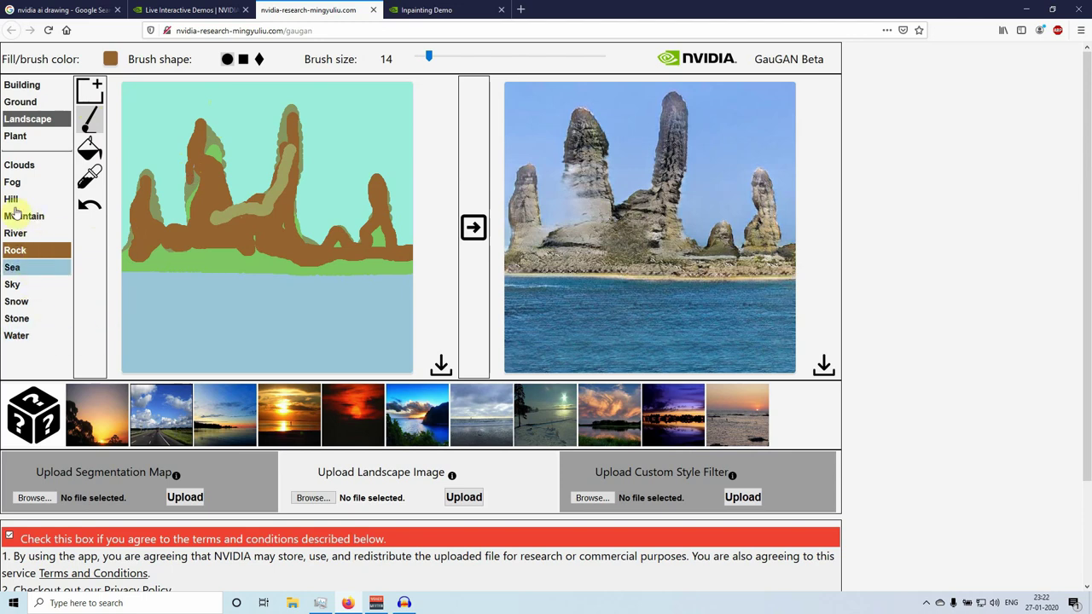
- Paint a Sand beach below the rocks with brush size 76, leaving a wedge of sea at the lower right
click(22, 103)
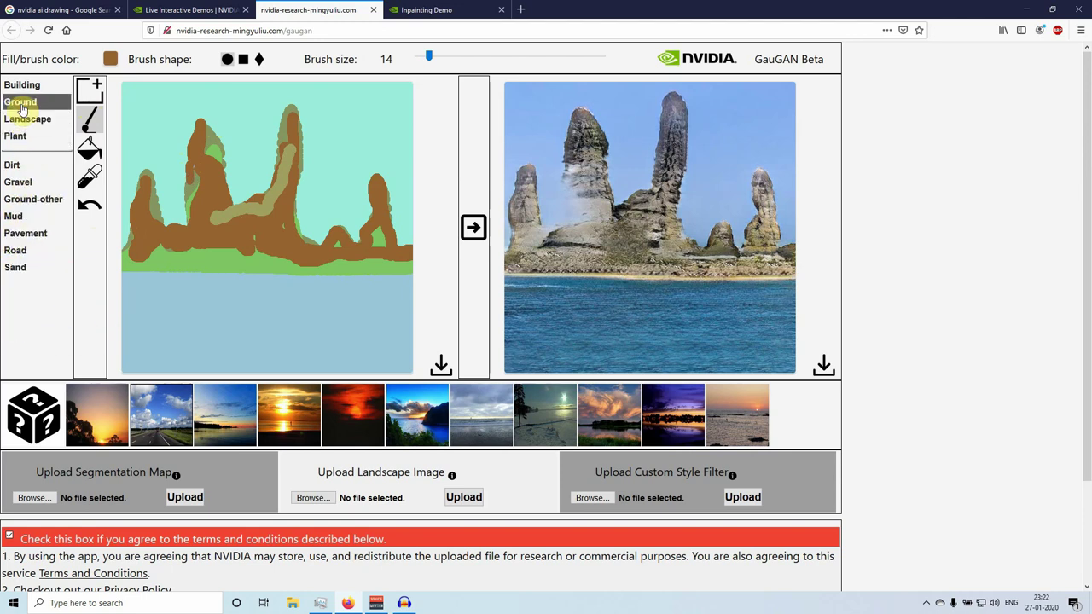
click(21, 268)
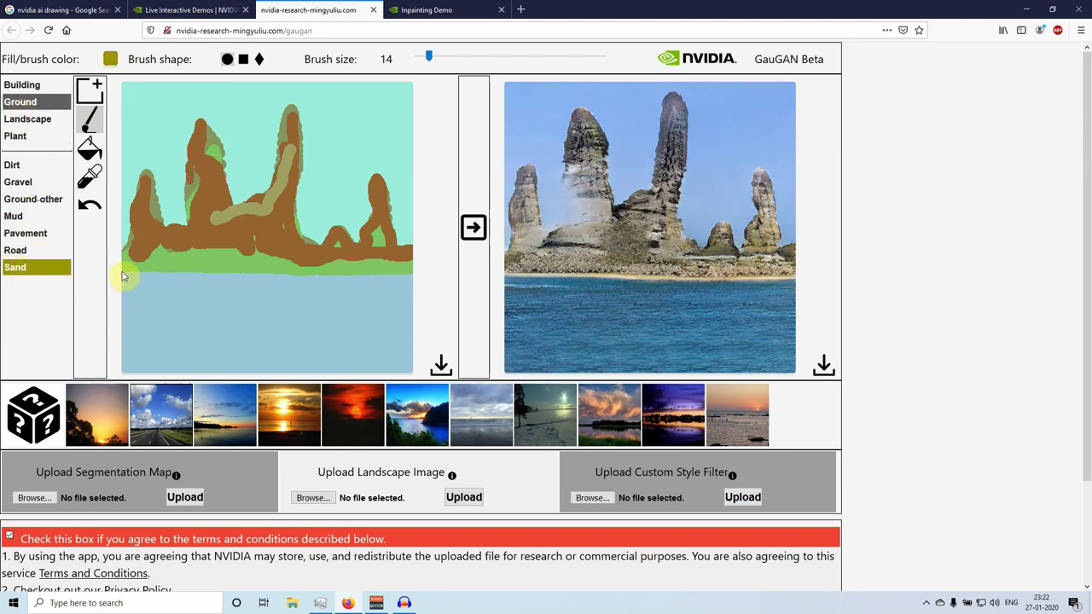
click(88, 90)
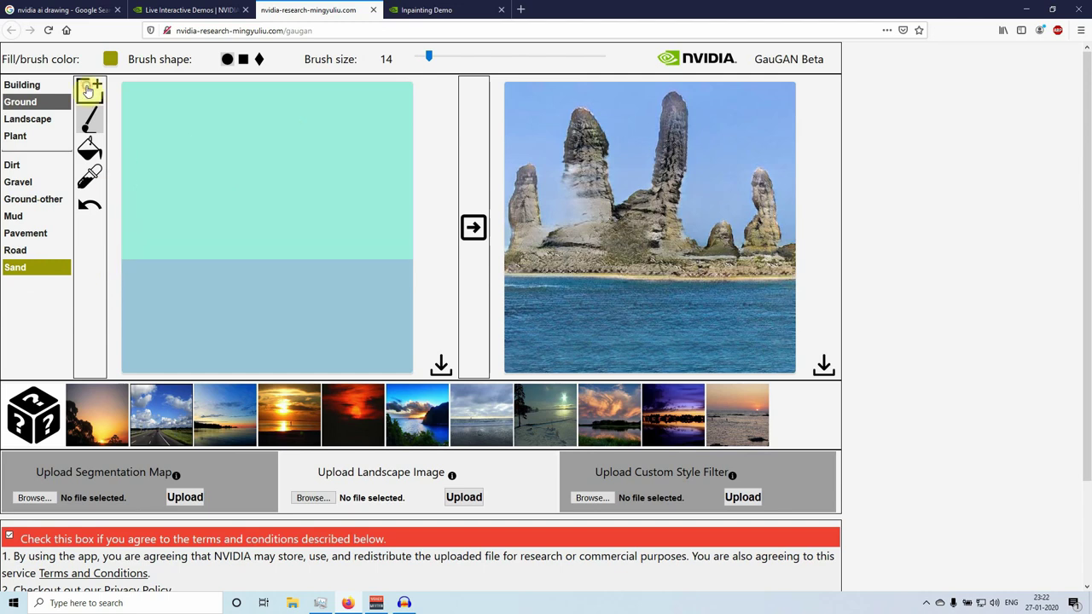
click(89, 209)
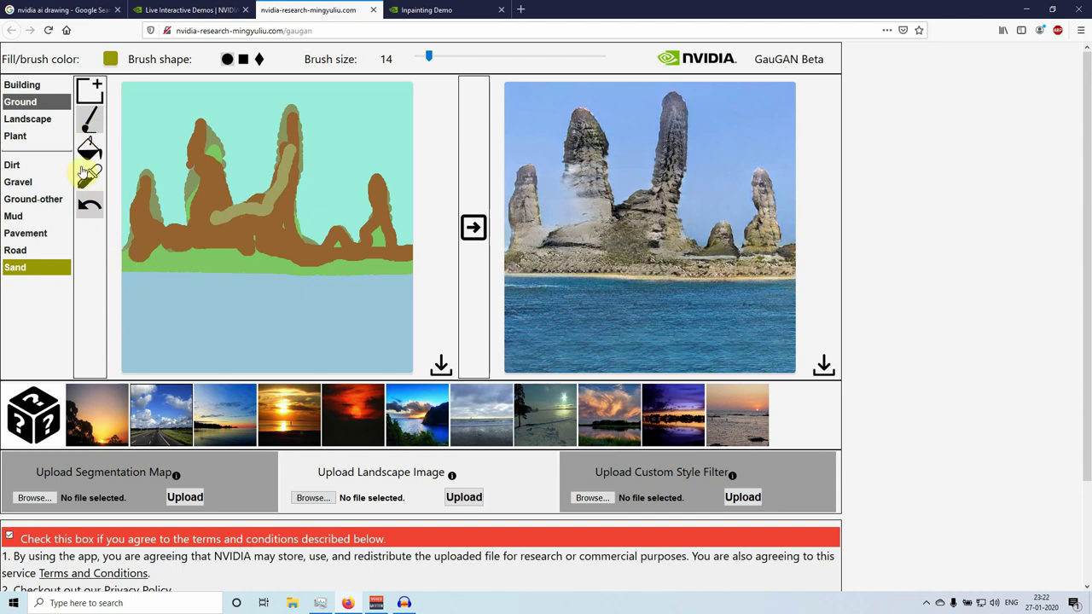
drag(122, 273, 413, 273)
drag(428, 56, 486, 55)
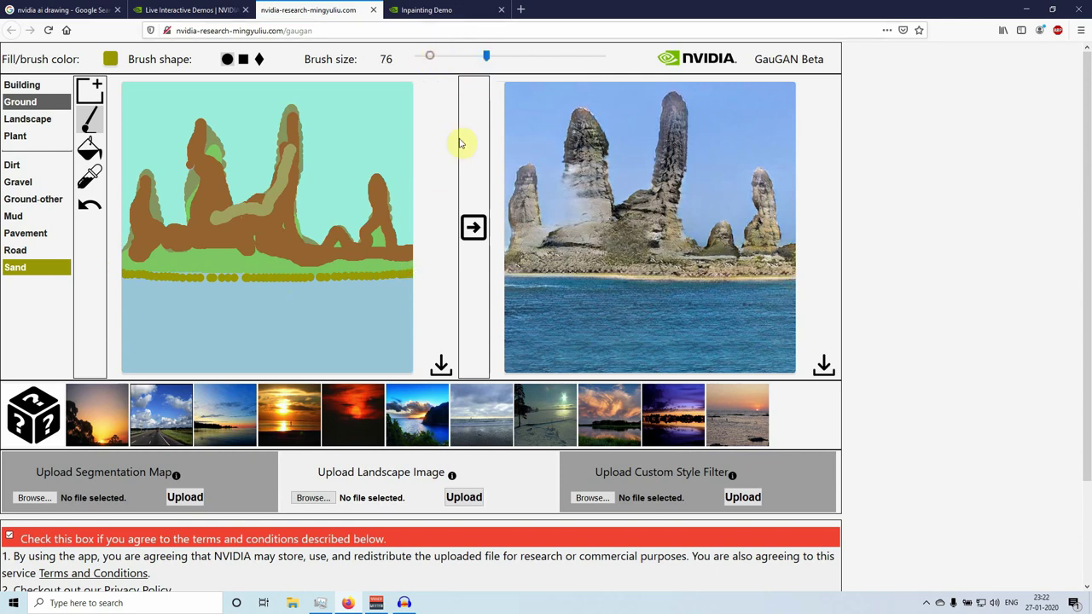
mouse_move(412, 272)
mouse_down()
mouse_move(132, 287)
mouse_move(131, 360)
mouse_move(166, 307)
mouse_move(154, 361)
mouse_move(199, 311)
mouse_move(376, 288)
mouse_move(226, 318)
mouse_move(154, 360)
mouse_up()
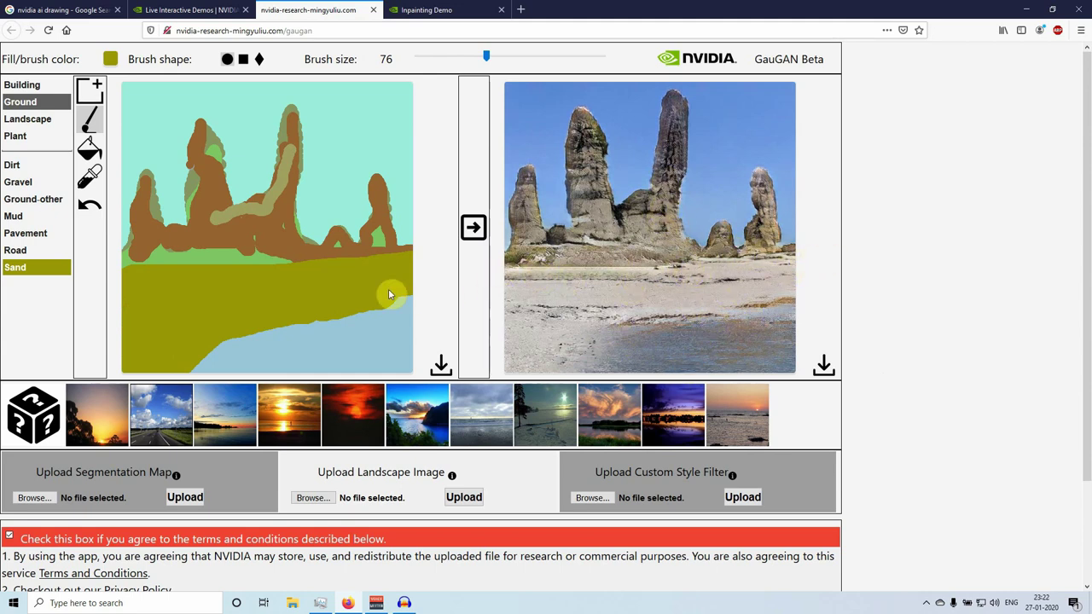
- Paint a Mud dab in the beach's lower-left corner and a Dirt strip with brush size 14 along the right part of the waterline
click(21, 216)
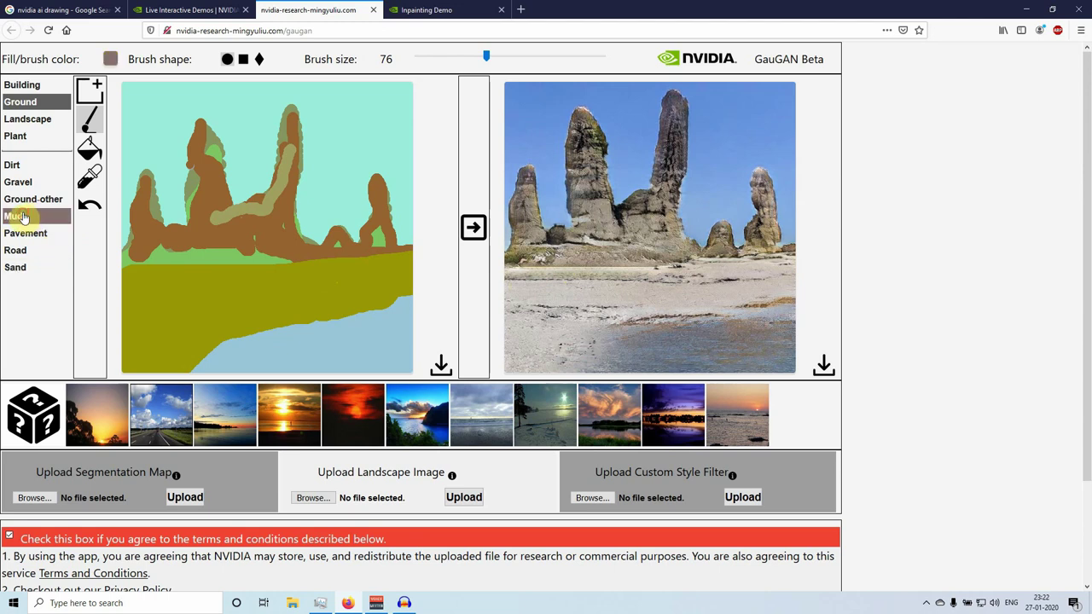
click(137, 346)
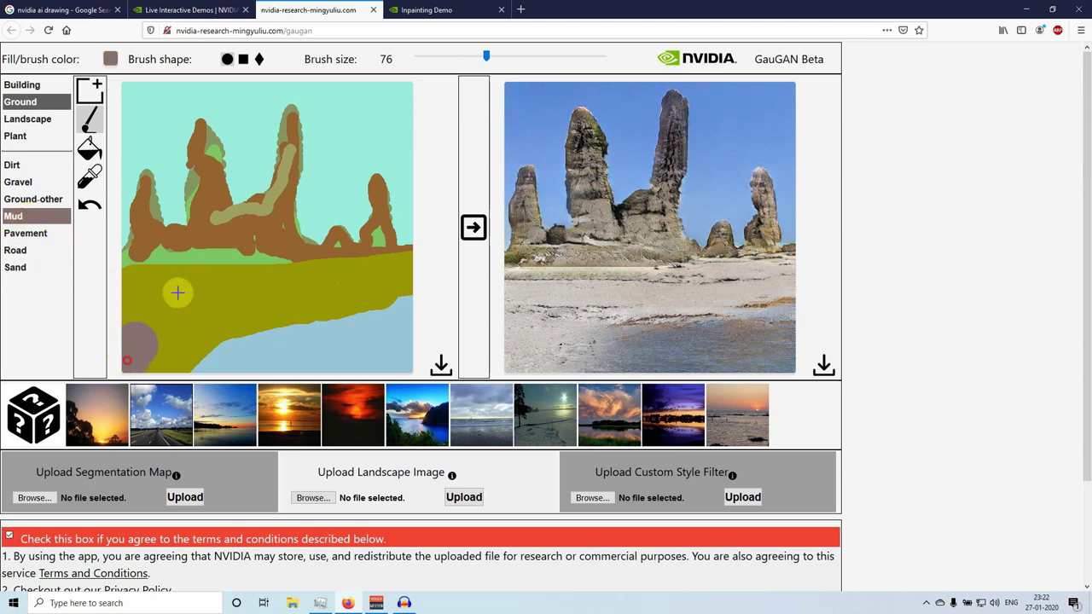
drag(435, 59, 428, 57)
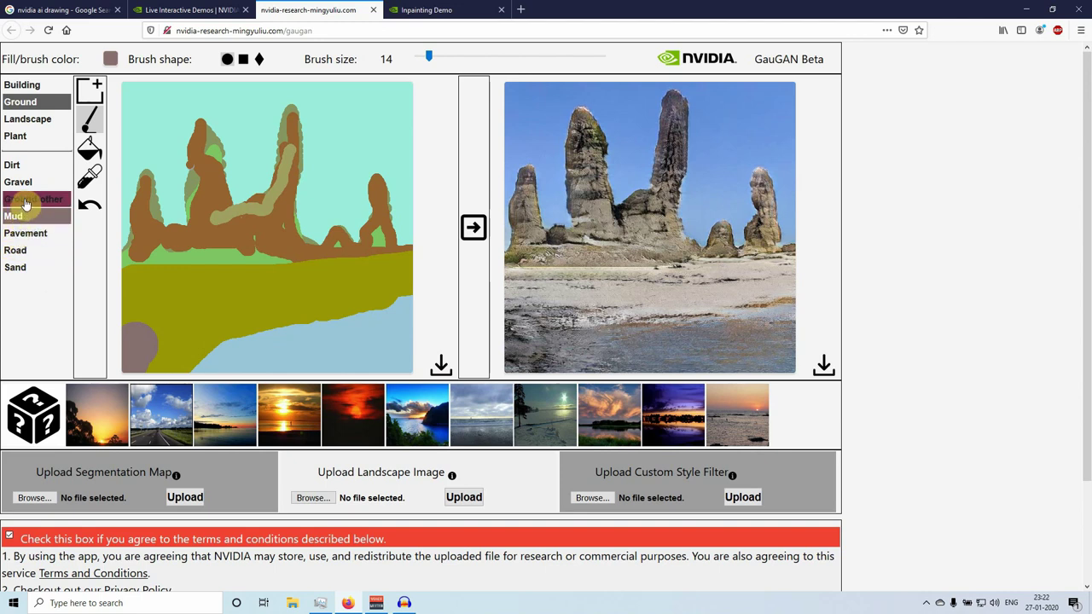
click(18, 170)
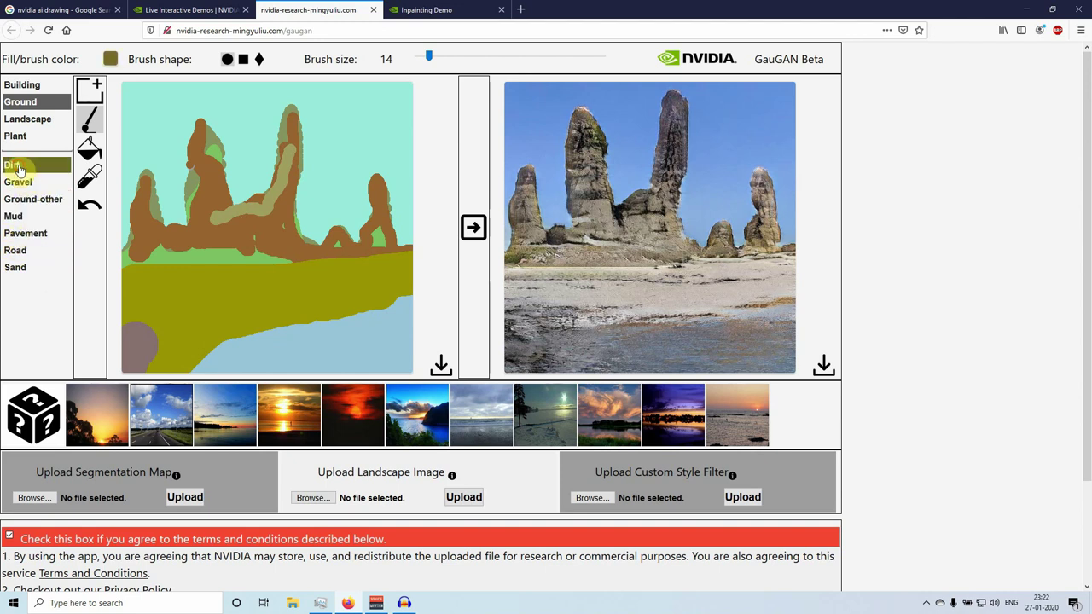
mouse_move(403, 292)
mouse_down()
mouse_move(390, 295)
mouse_move(401, 293)
mouse_up()
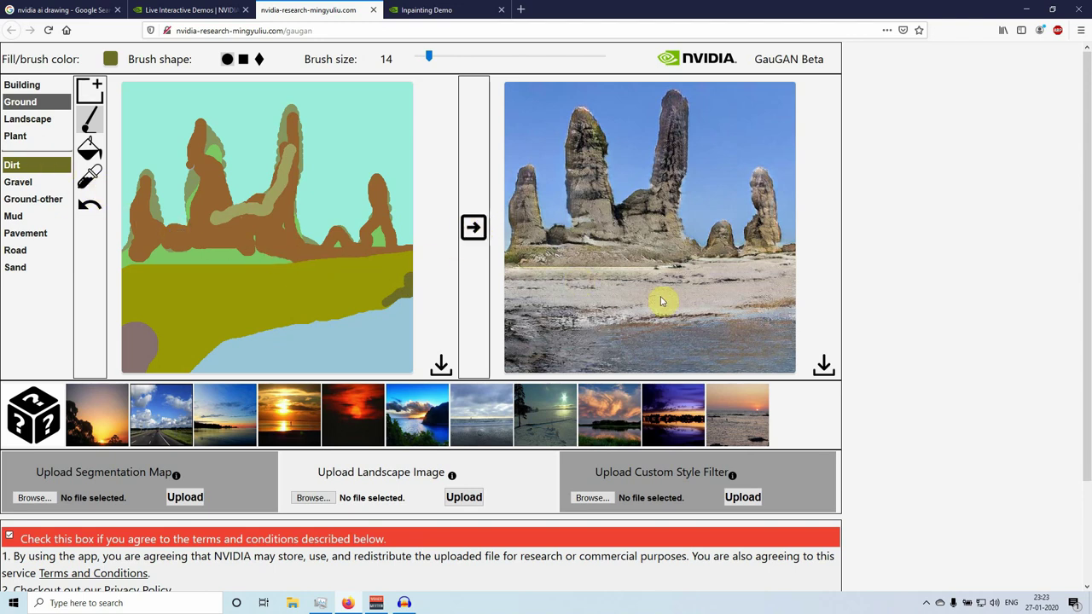
mouse_move(378, 302)
mouse_down()
mouse_move(307, 319)
mouse_move(390, 293)
mouse_move(317, 307)
mouse_move(352, 305)
mouse_up()
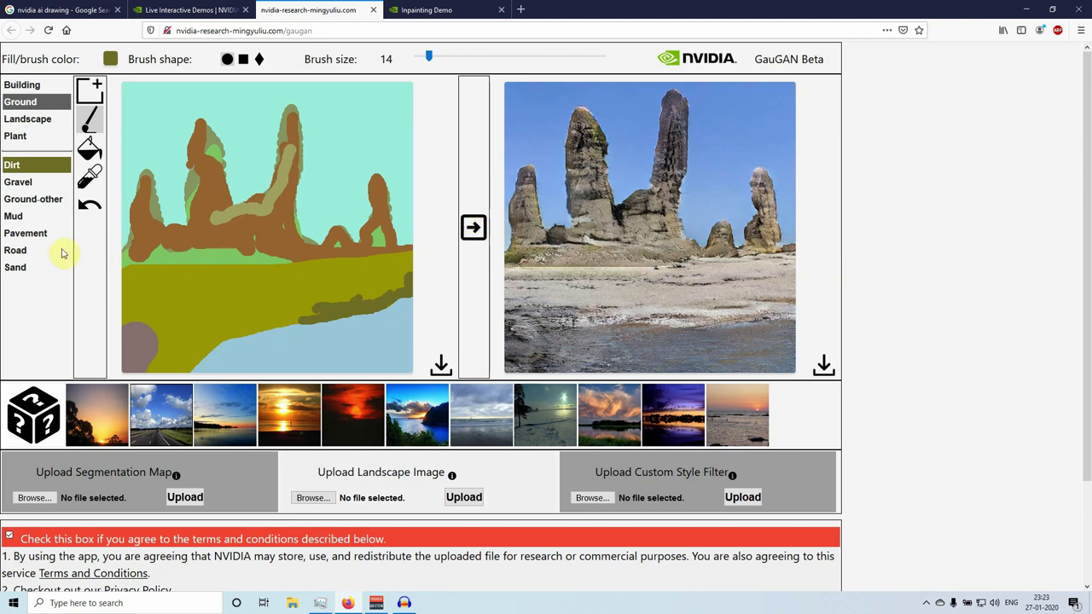
- Paint Bush strokes beside the mud patch at the bottom of the beach and generate the image
click(25, 137)
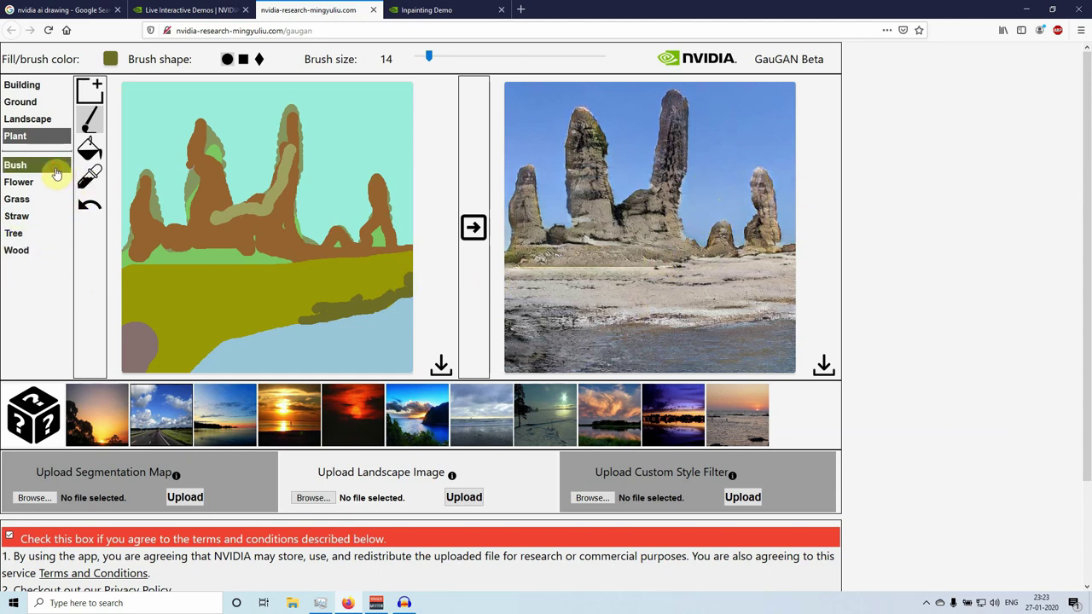
mouse_move(151, 370)
mouse_down()
mouse_move(170, 347)
mouse_move(162, 333)
mouse_move(156, 362)
mouse_move(166, 363)
mouse_move(146, 369)
mouse_move(181, 344)
mouse_move(175, 369)
mouse_move(206, 361)
mouse_move(166, 378)
mouse_up()
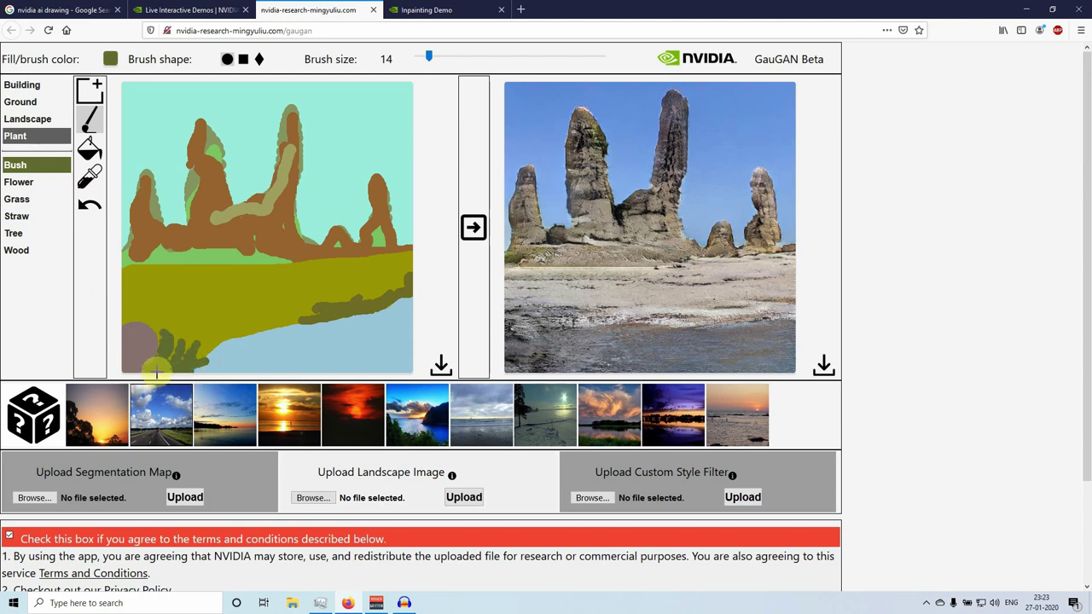
click(469, 231)
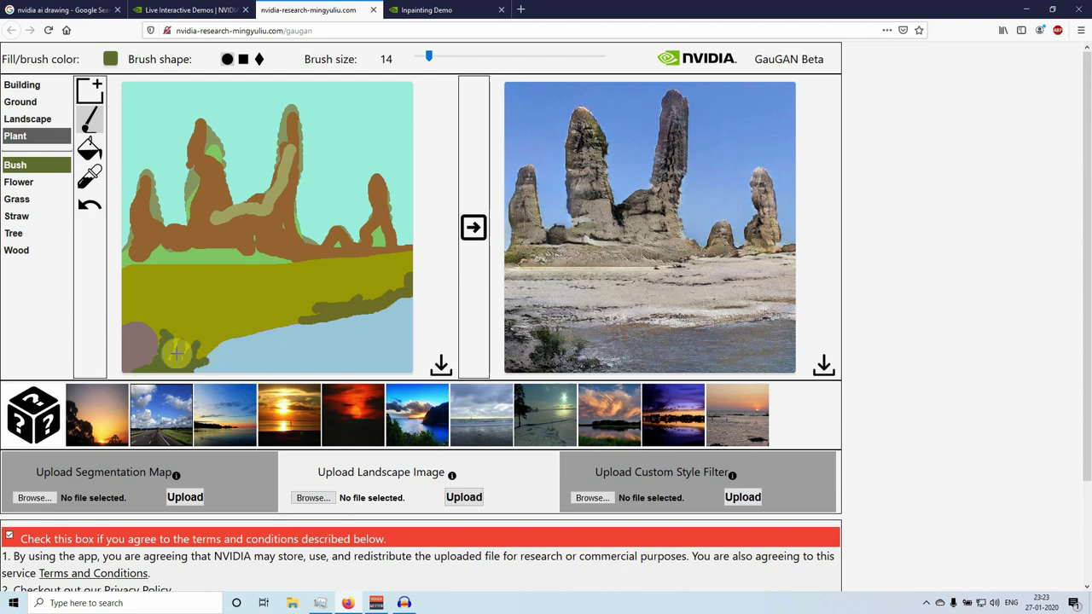
- Try a Flower patch on the beach's upper-left edge and generate the image
click(18, 182)
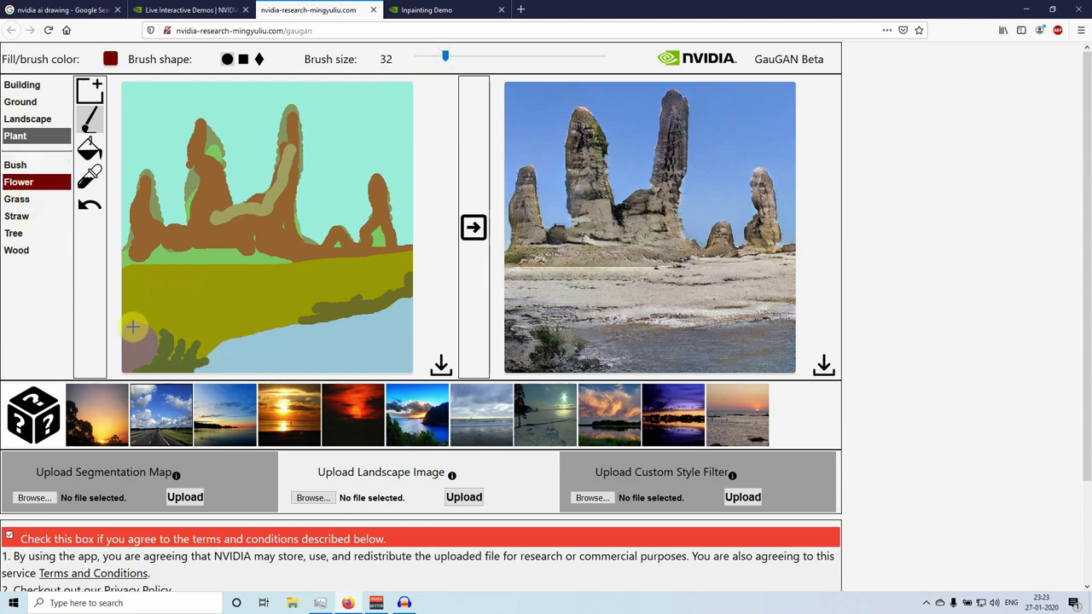
mouse_move(124, 270)
mouse_down()
mouse_move(151, 271)
mouse_move(128, 276)
mouse_move(128, 309)
mouse_up()
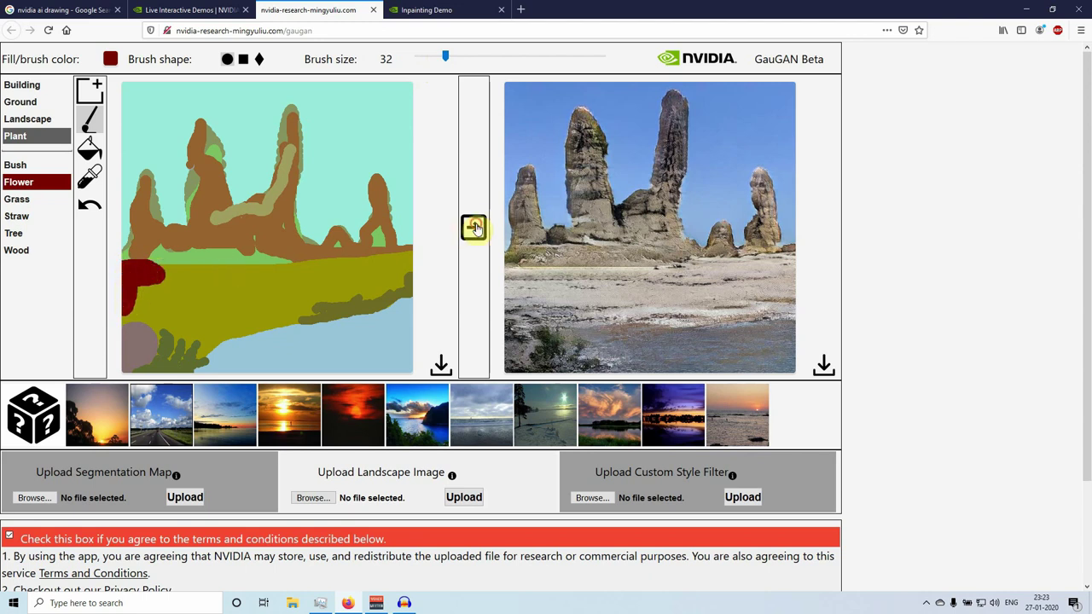
click(475, 228)
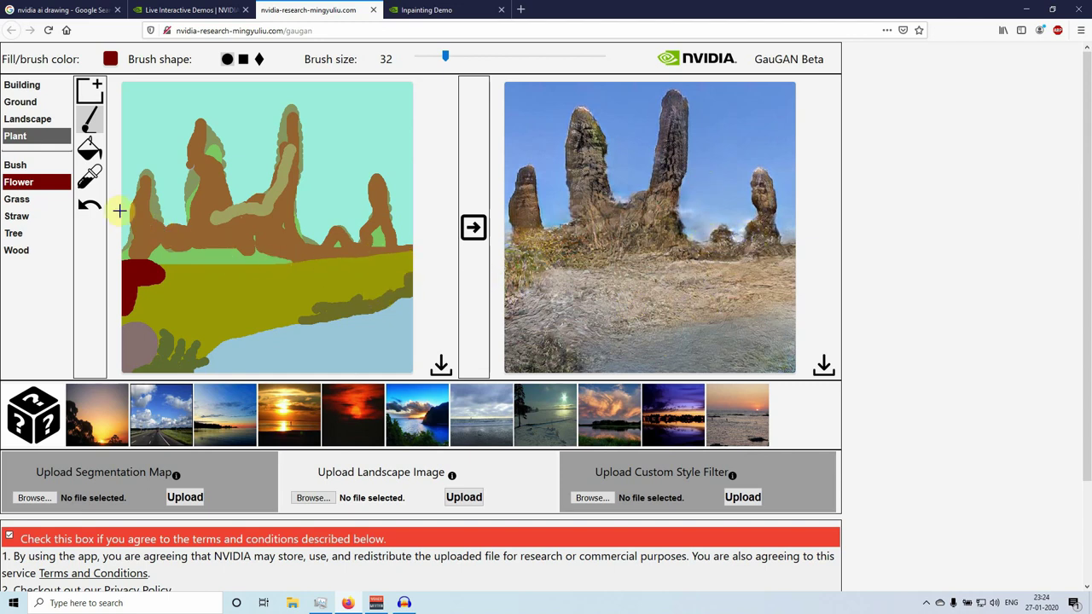
click(88, 210)
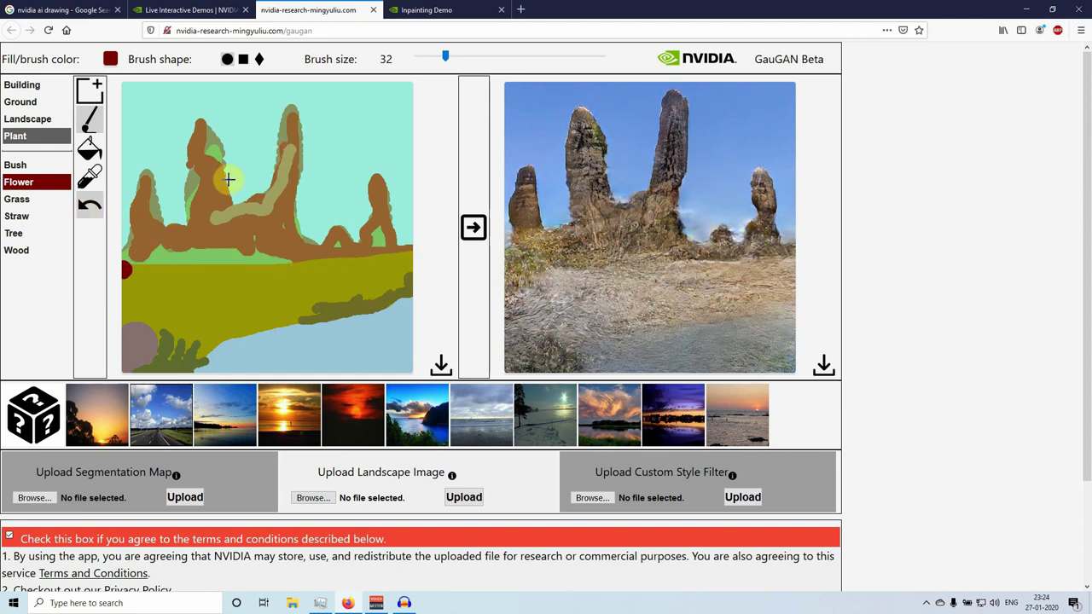
- Place a Bush dab of brush size 32 at the beach's upper-left edge and generate the image
click(17, 166)
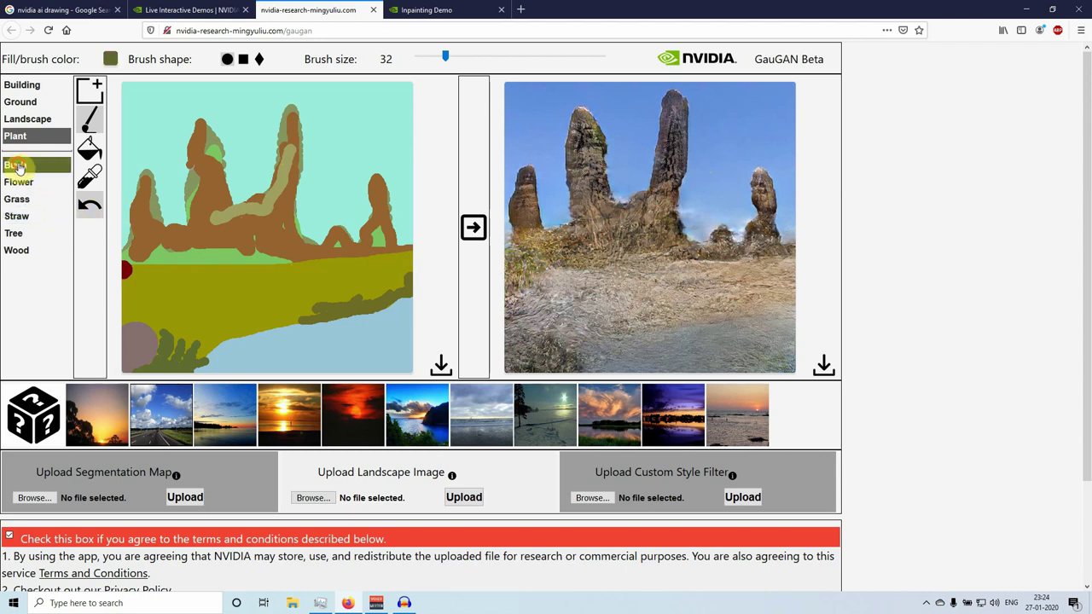
click(122, 268)
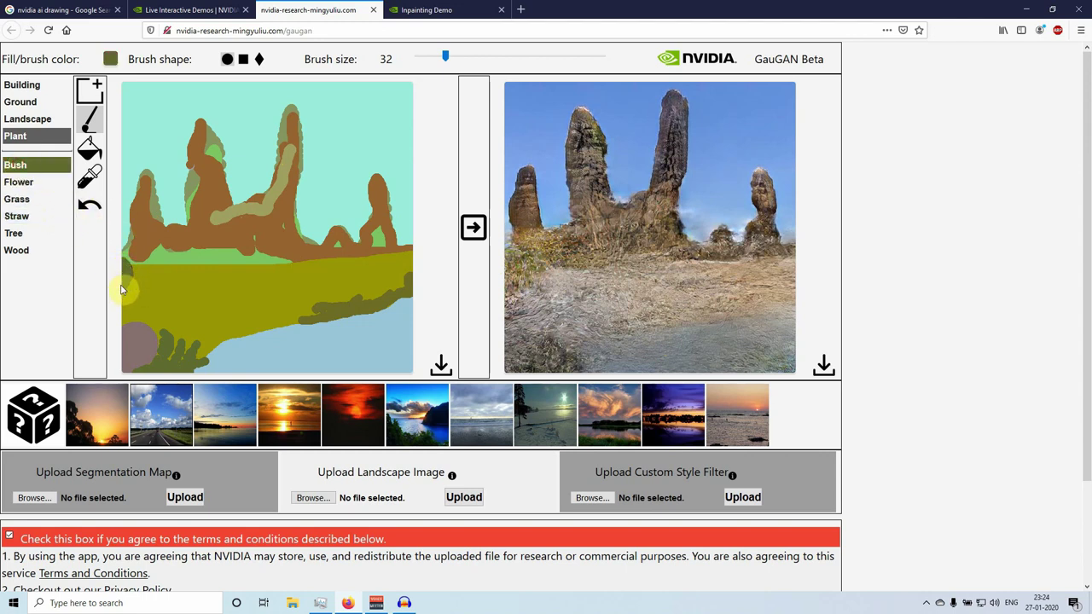
click(470, 229)
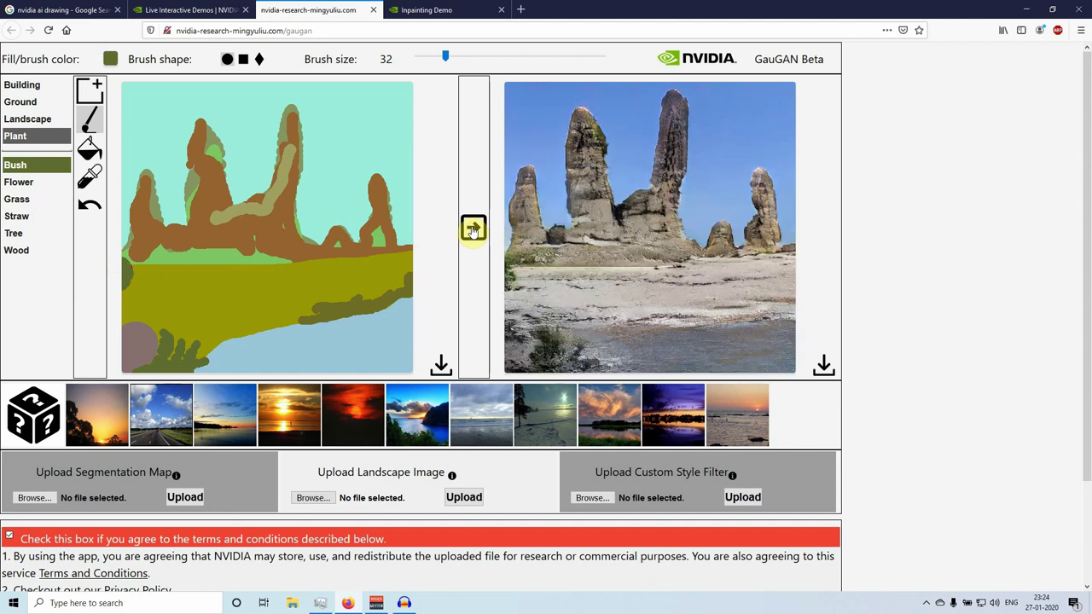
- Paint a horizontal Grass strip along the beach's upper edge below the left peaks and generate the image
click(17, 199)
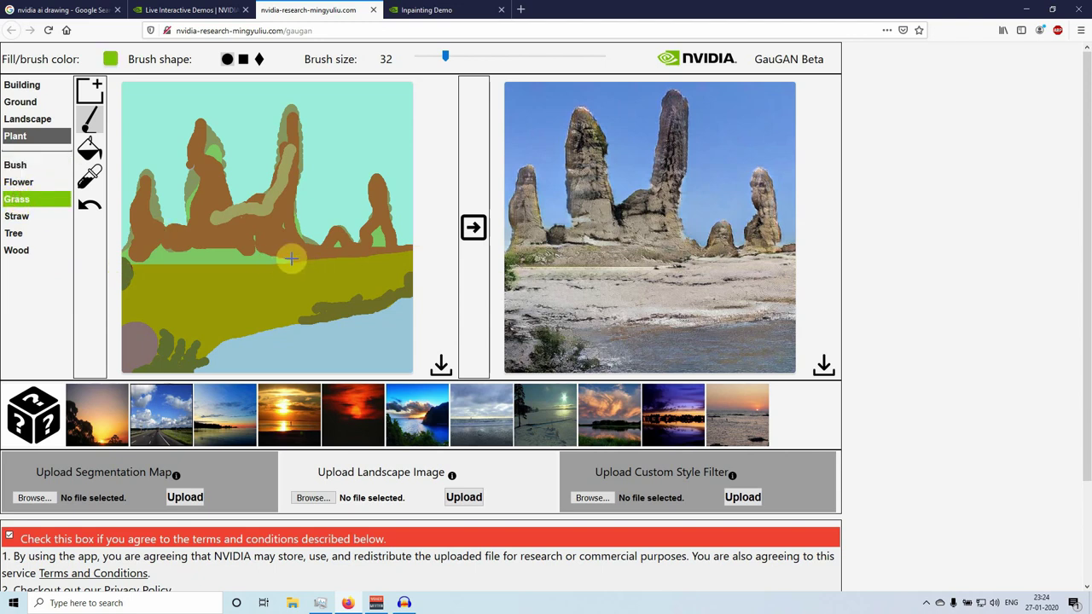
drag(297, 265, 138, 273)
click(474, 228)
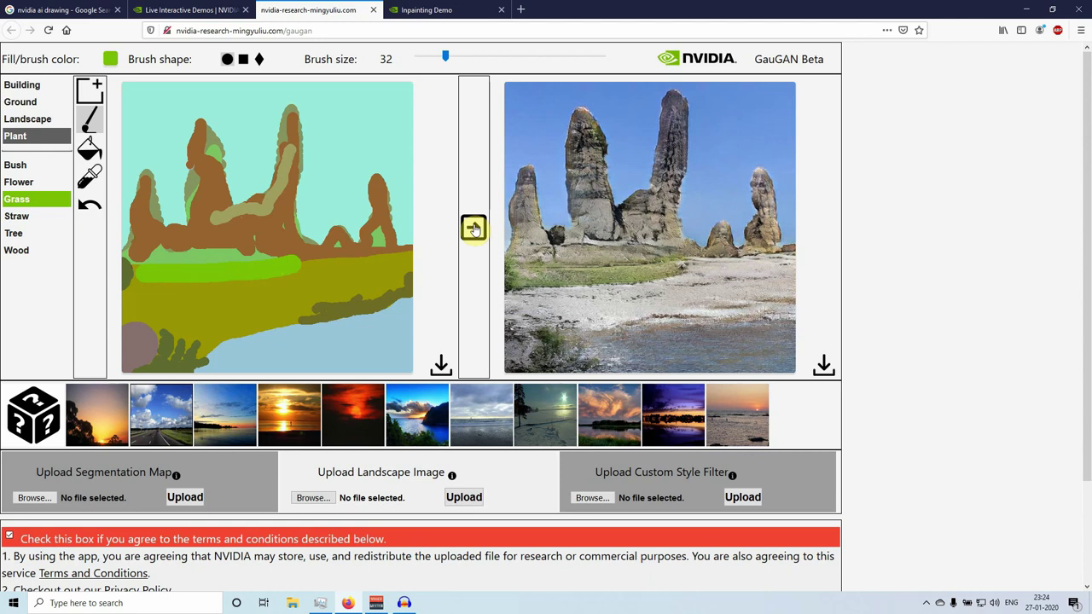
- Undo the horizontal Grass strip along the beach's upper edge and regenerate the image
click(89, 205)
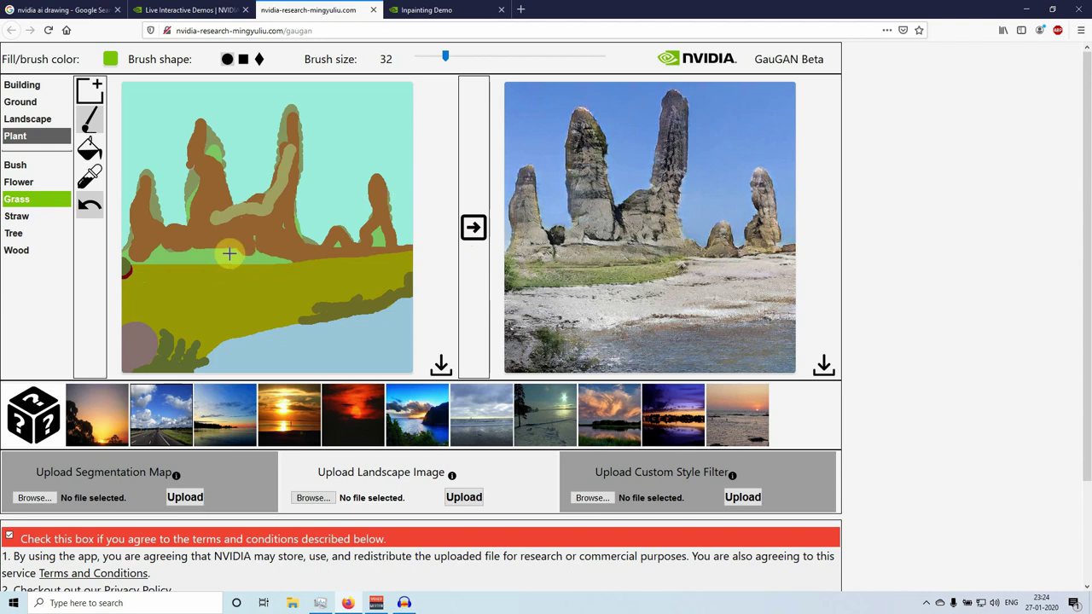
click(474, 229)
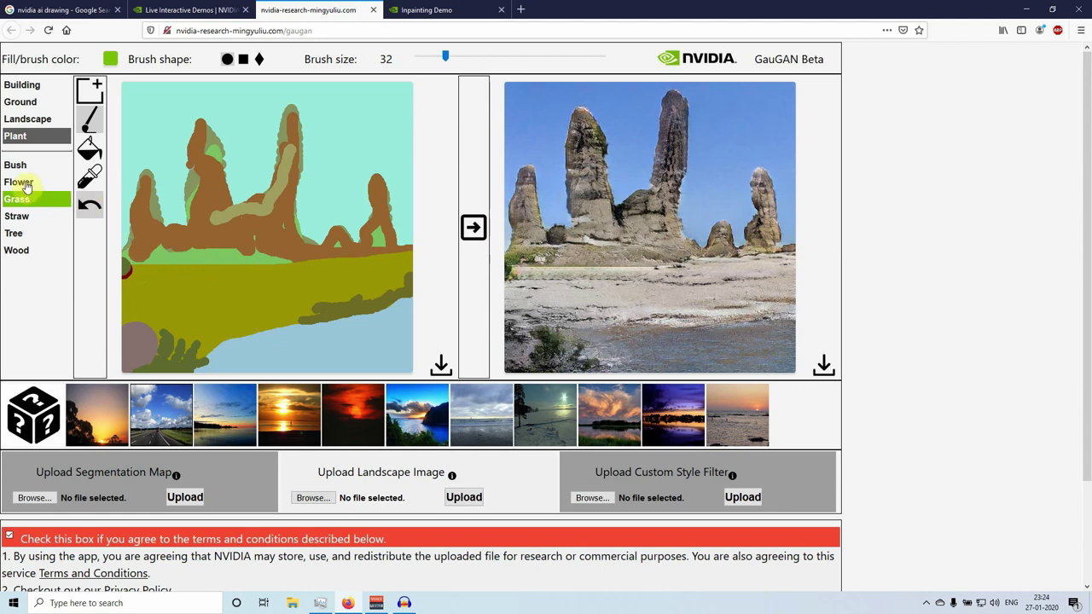
- Paint a small Straw patch with brush size 14 at the right end of the beach's upper edge and generate the image
click(26, 217)
drag(444, 56, 429, 55)
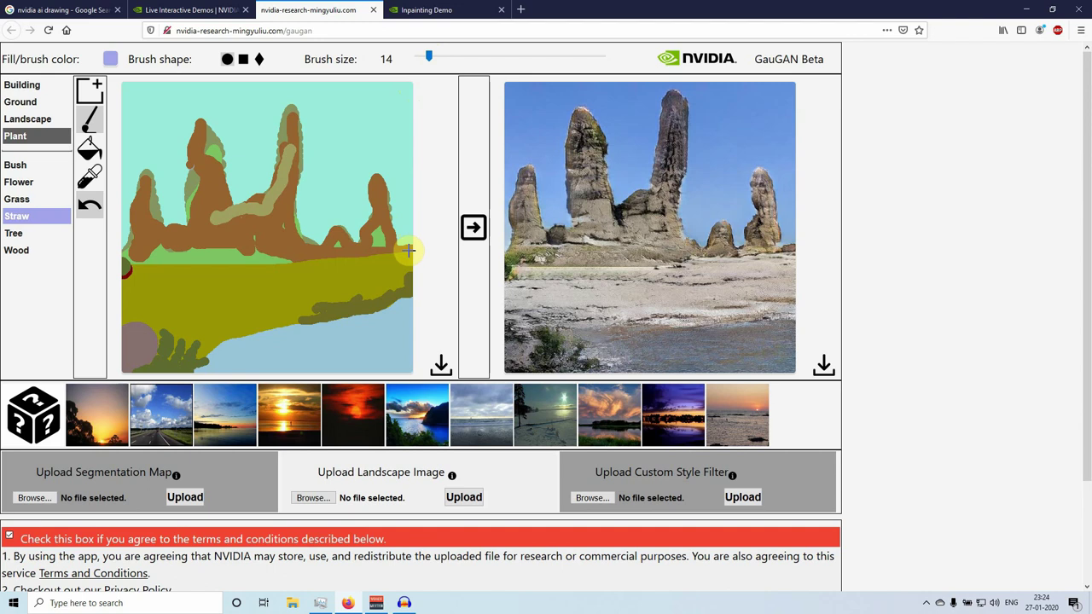
mouse_move(409, 247)
mouse_down()
mouse_move(377, 256)
mouse_move(410, 255)
mouse_up()
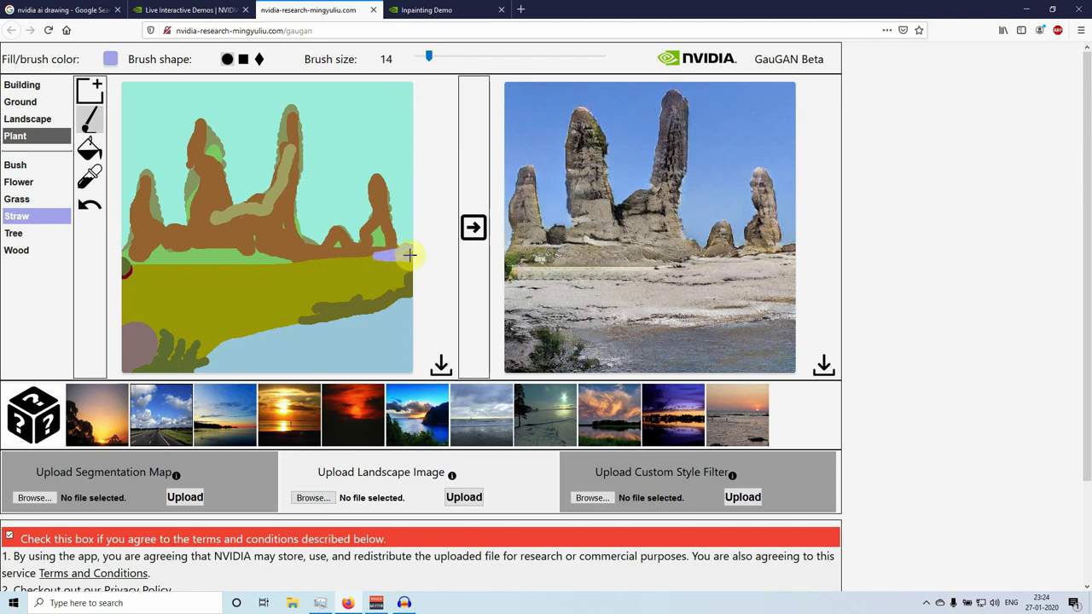
click(473, 229)
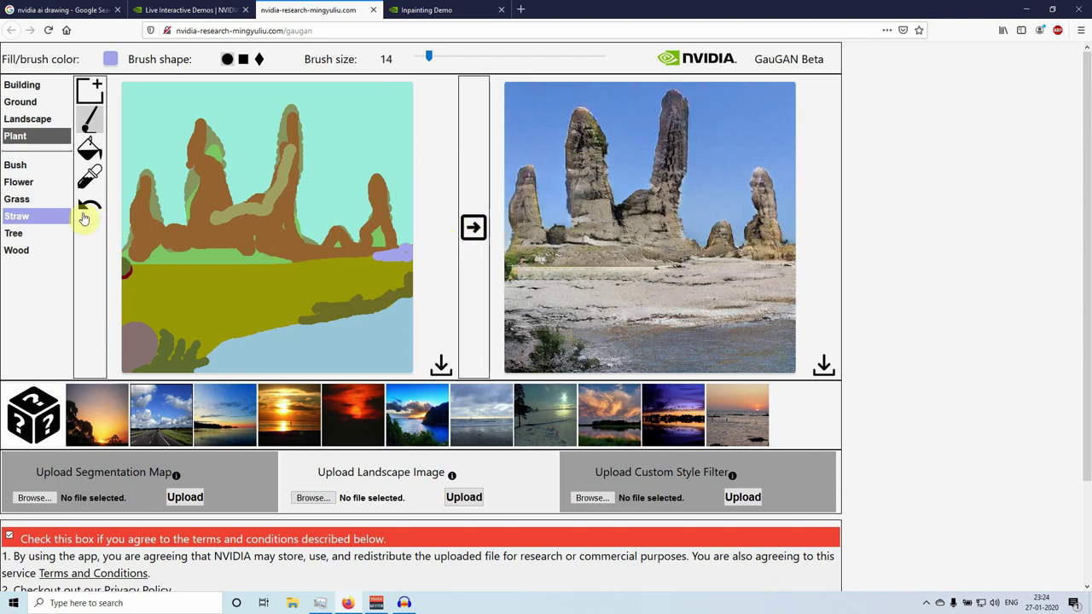
- Paint a thin Grass line across the bases of the left peaks with a branch rising between them, and generate the image
click(25, 204)
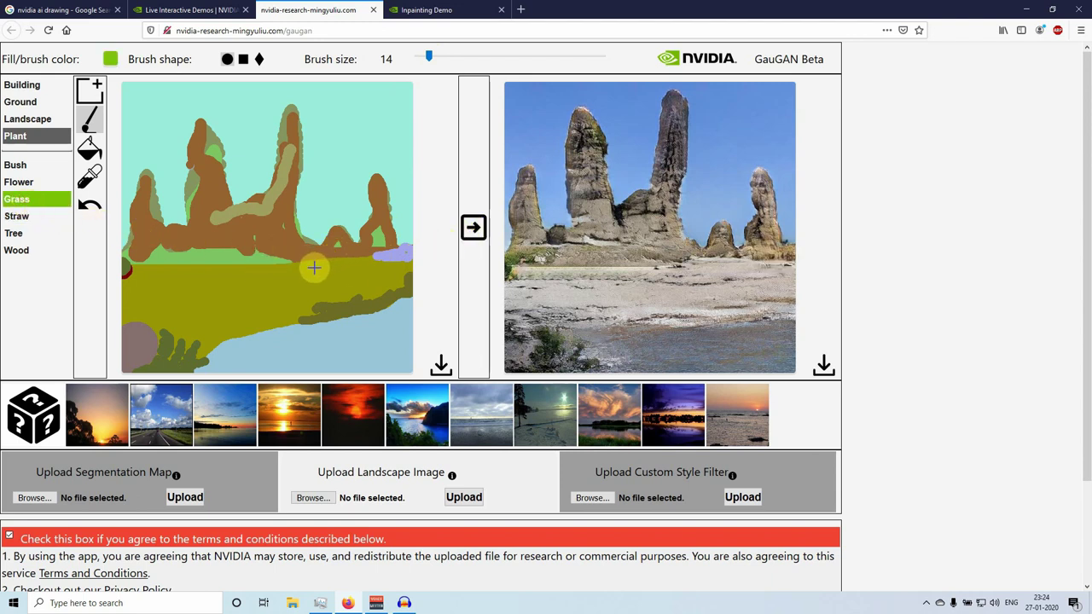
drag(300, 254, 218, 237)
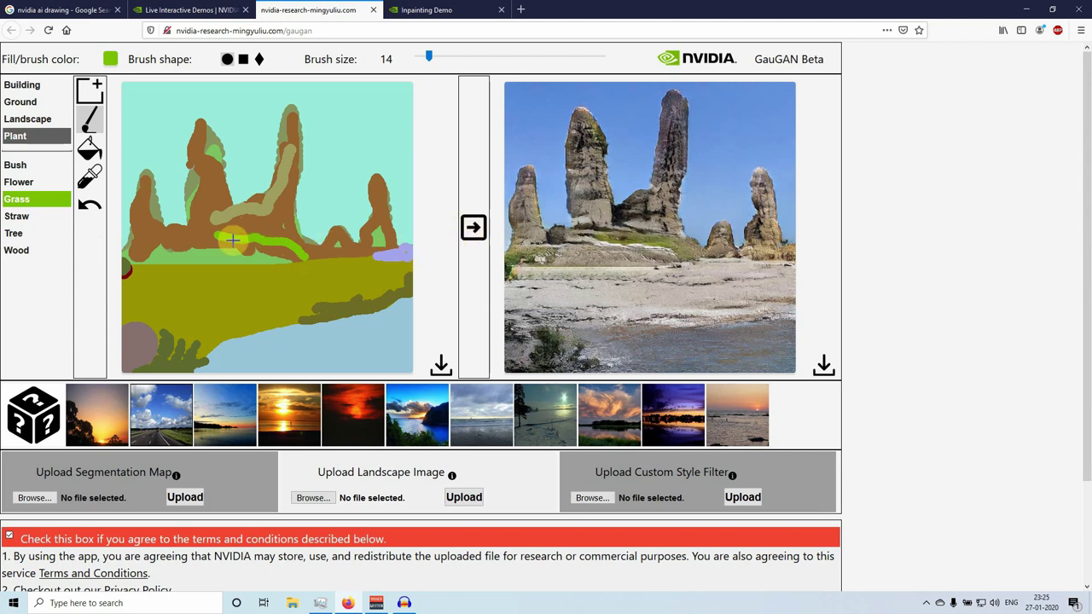
drag(220, 238, 134, 231)
click(474, 227)
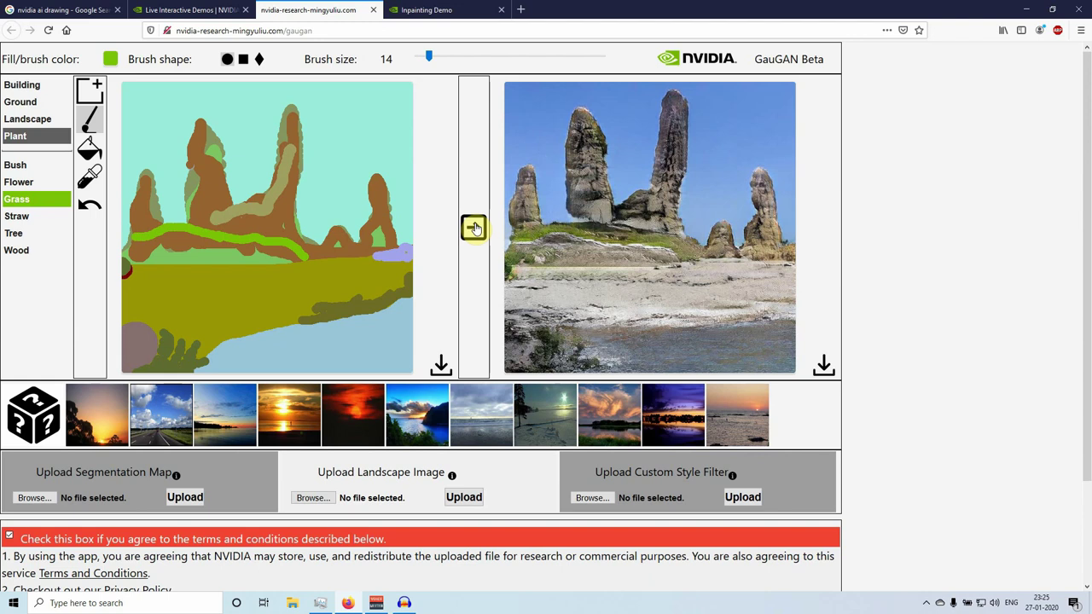
drag(185, 212, 180, 226)
click(471, 229)
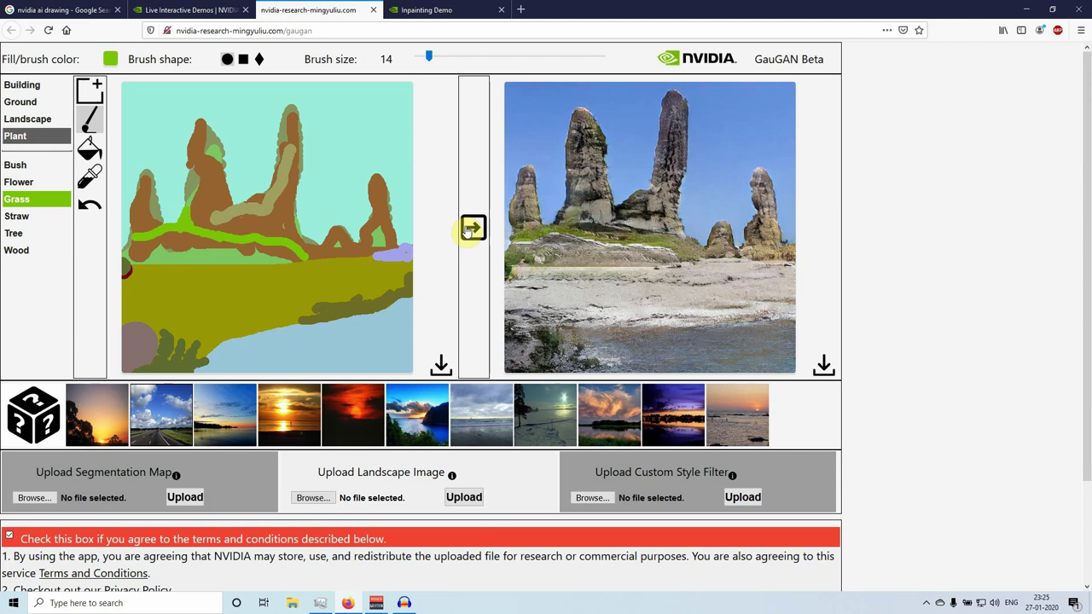
- Paint a horizontal Tree band of brush size 52 below the small right-hand peak and generate the image
click(16, 233)
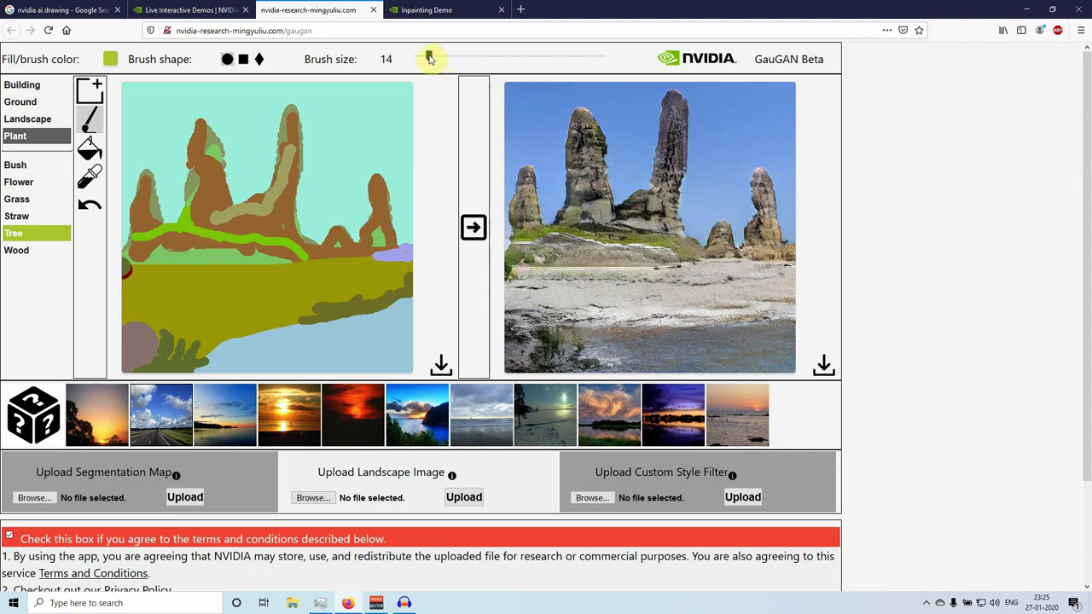
drag(429, 57, 465, 57)
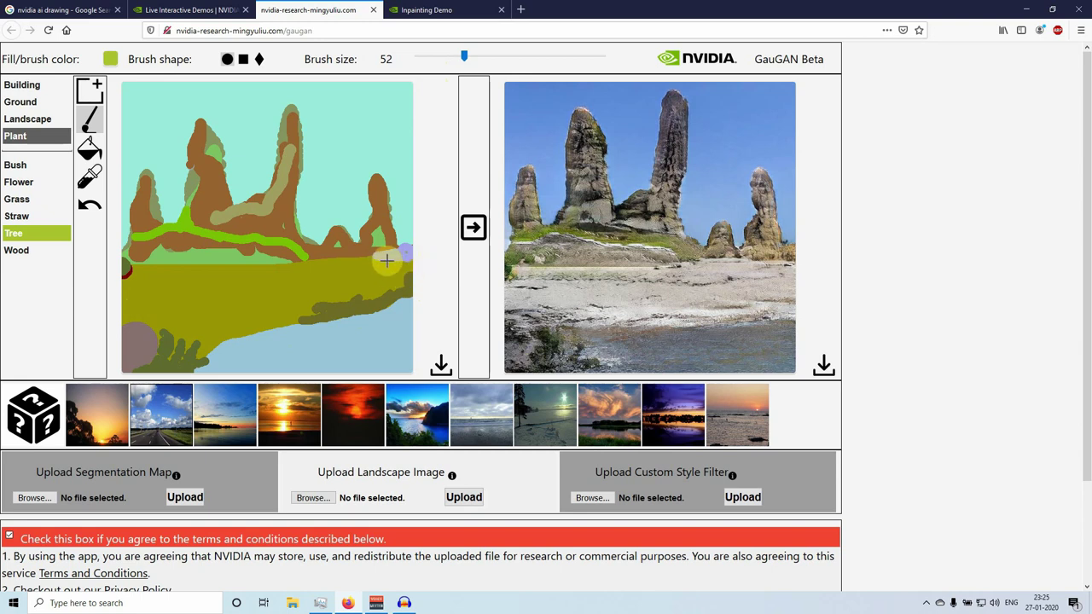
drag(378, 253, 307, 259)
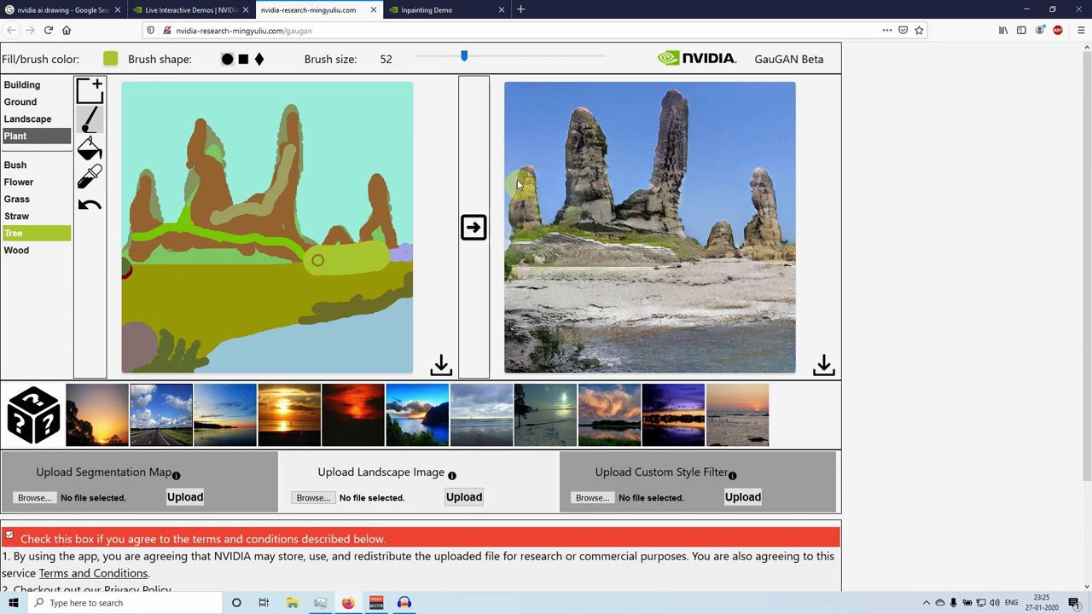
click(474, 230)
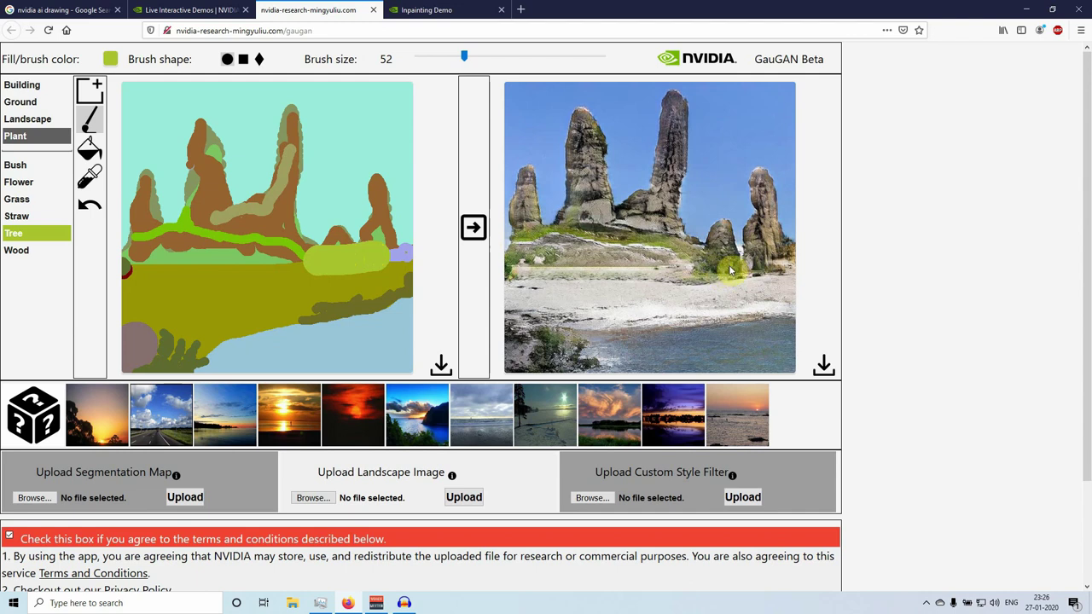
- Extend the Tree band leftward and add a Tree patch at the beach's upper-left edge, generating the image after each
mouse_move(312, 263)
mouse_down()
mouse_move(244, 265)
mouse_move(269, 266)
mouse_up()
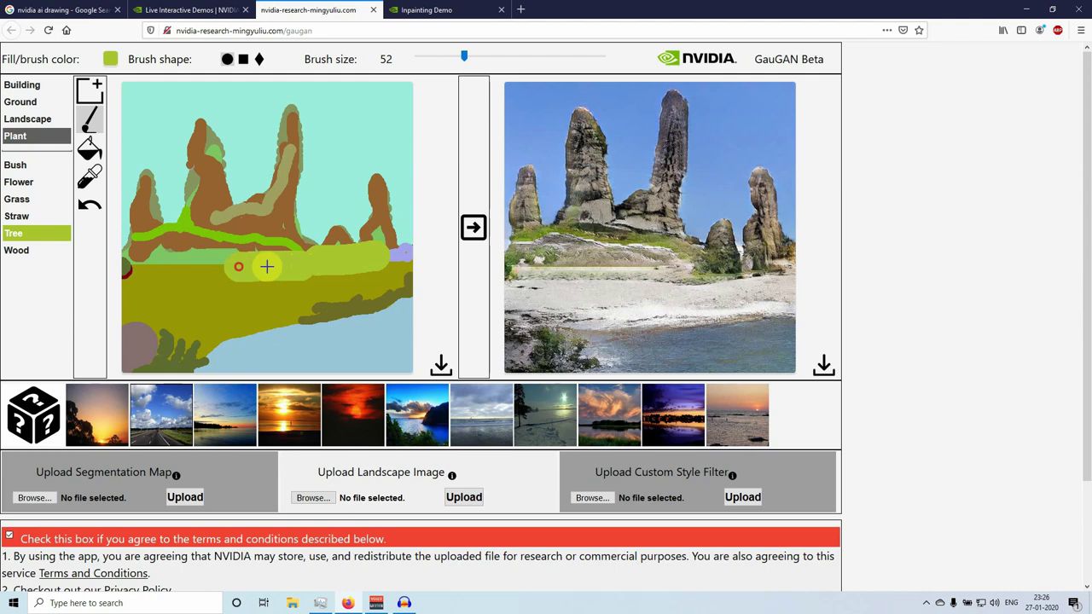
click(473, 229)
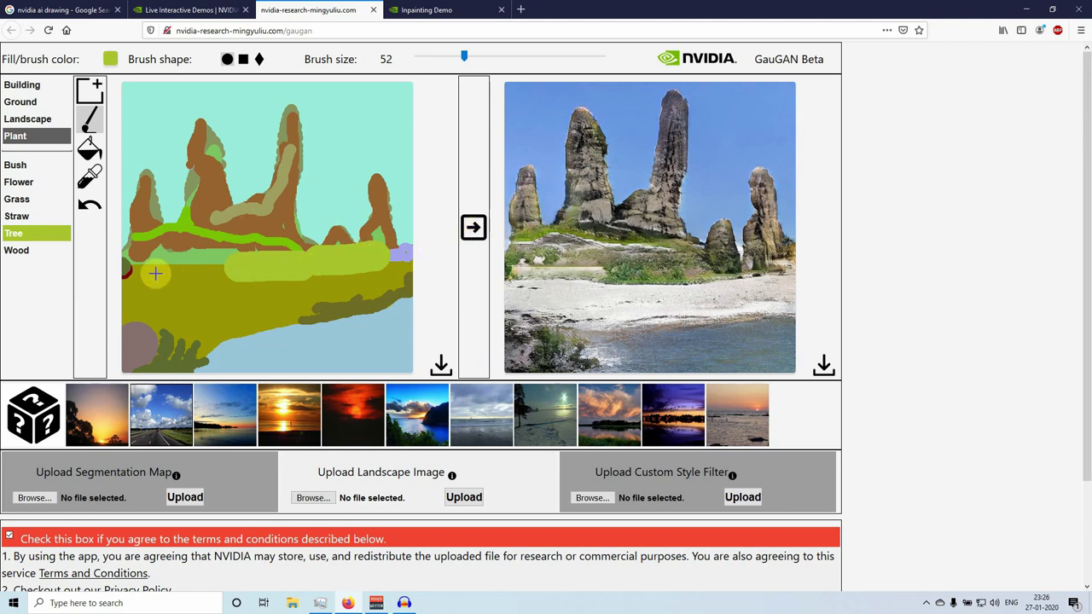
drag(144, 272, 157, 271)
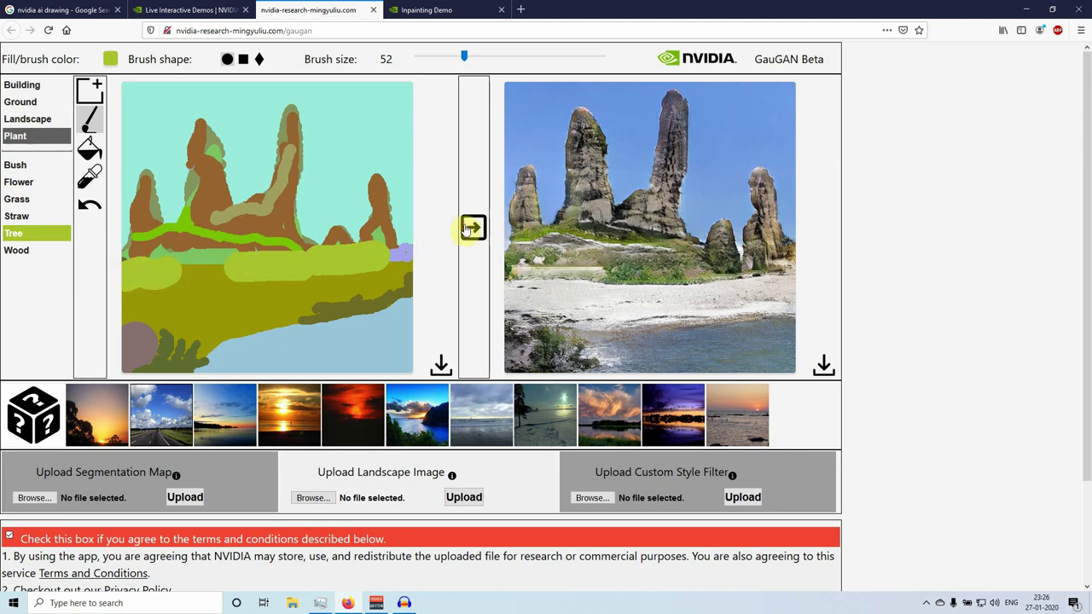
click(465, 229)
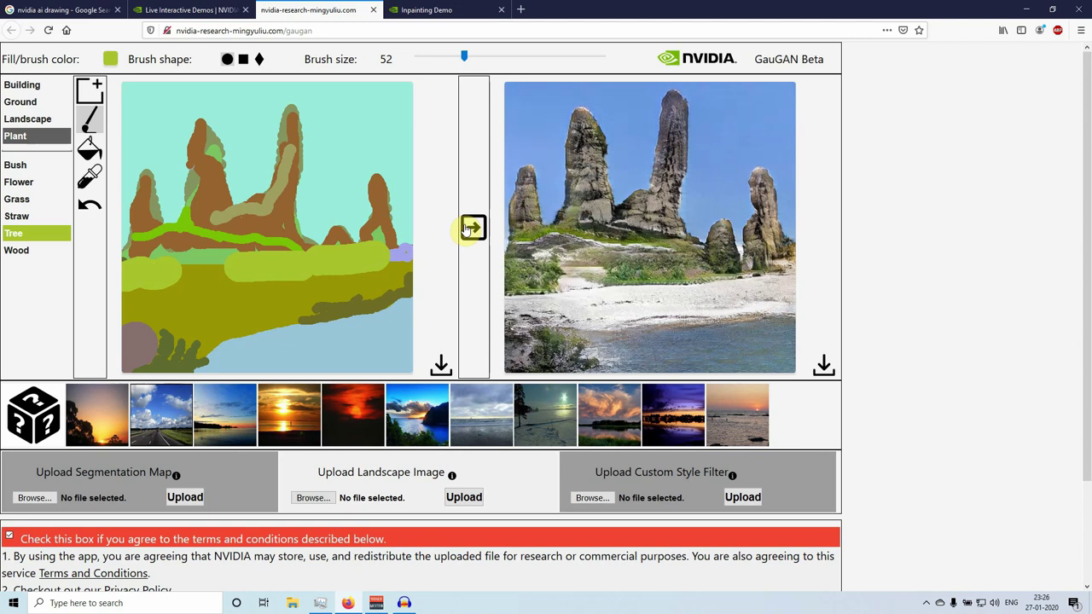
- Paint Bush over the lower part of the mud patch, generate the image and undo the last stroke
click(17, 164)
mouse_move(191, 332)
mouse_down()
mouse_move(134, 349)
mouse_move(132, 362)
mouse_up()
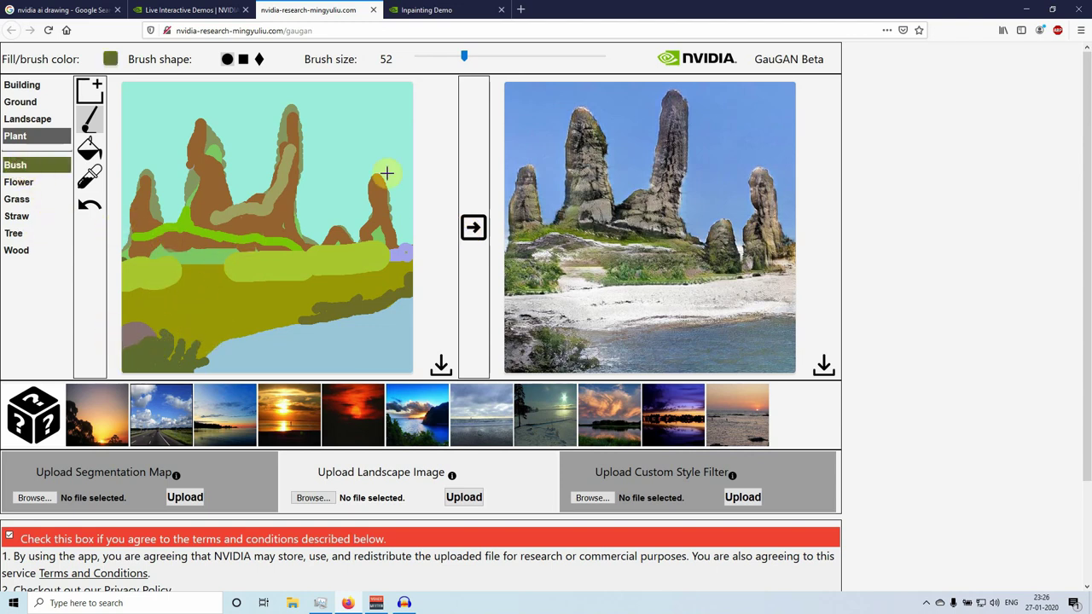
click(474, 230)
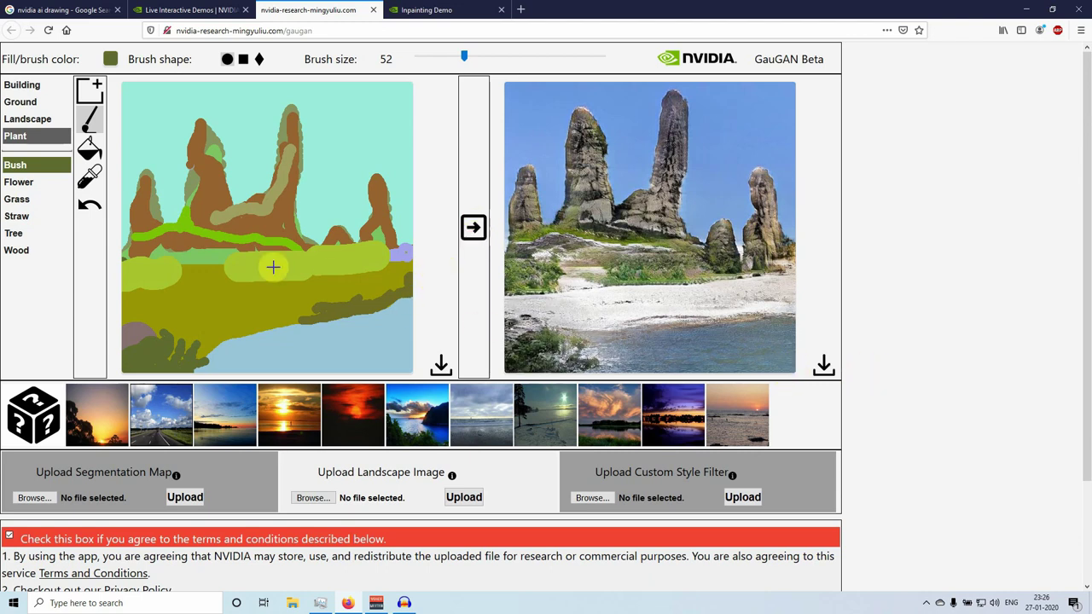
click(85, 210)
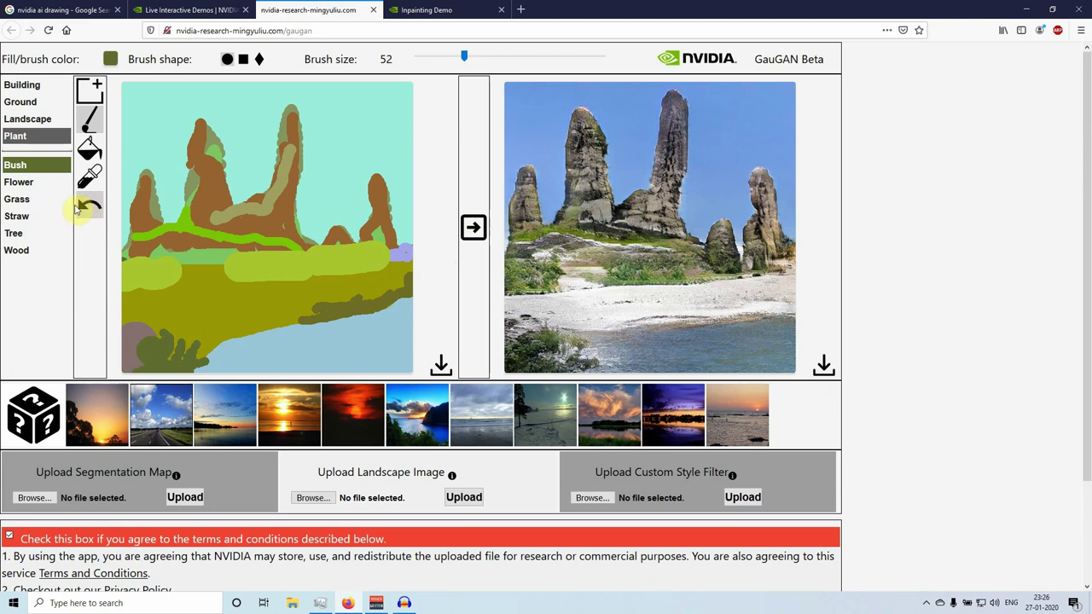
- Paint a Stone patch in the lower-right corner of the water and generate the image
click(23, 104)
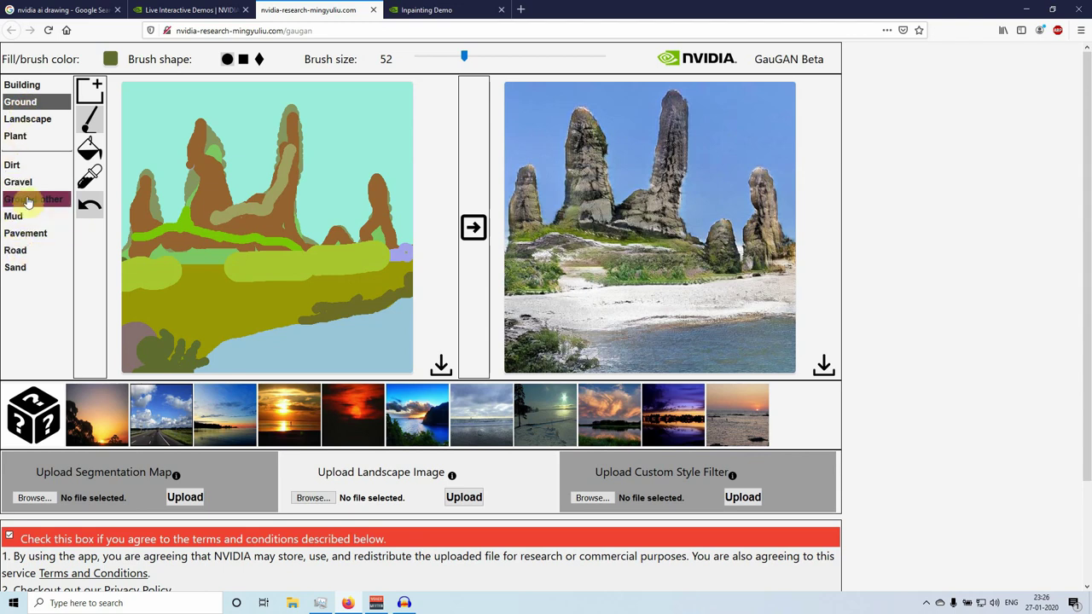
click(25, 121)
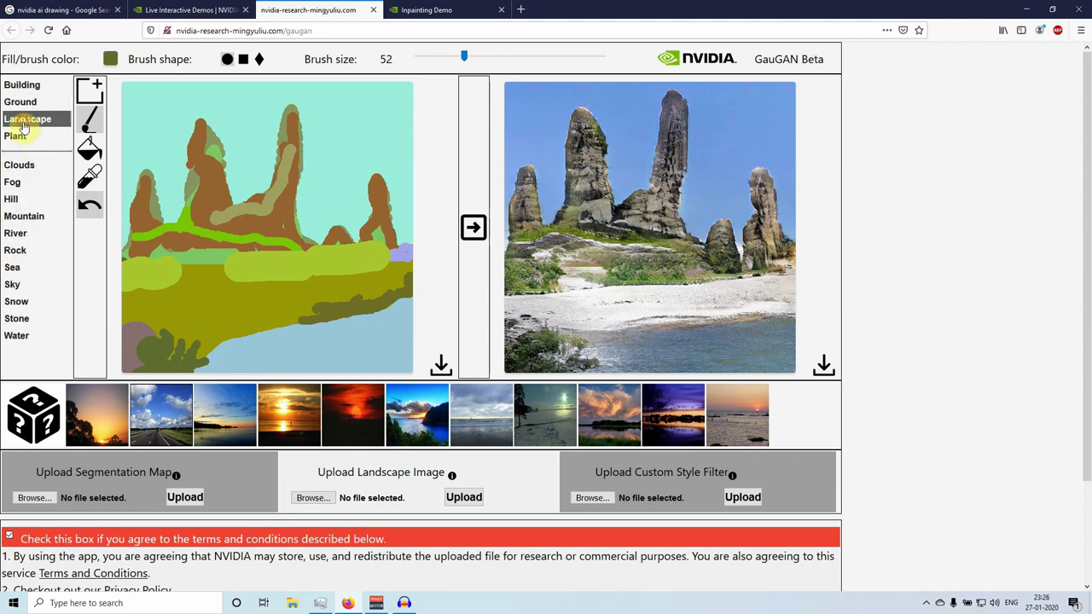
click(30, 318)
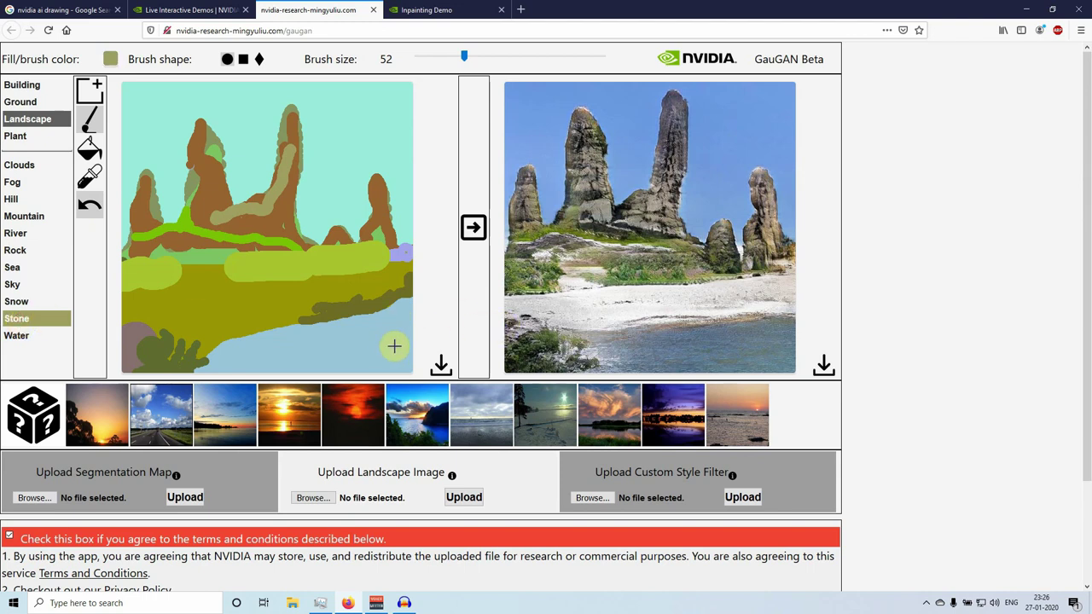
mouse_move(412, 353)
mouse_down()
mouse_move(371, 365)
mouse_move(415, 365)
mouse_up()
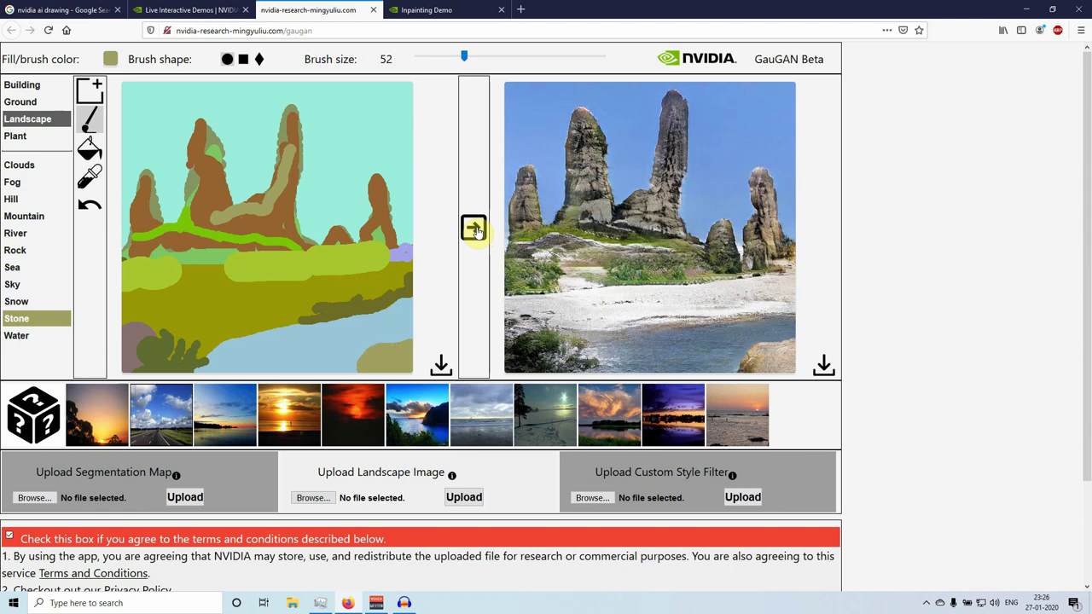
- Add a Grass dab left of the corner stone and Grass strokes of brush size 10 over the stone, and generate the image
click(16, 136)
click(21, 200)
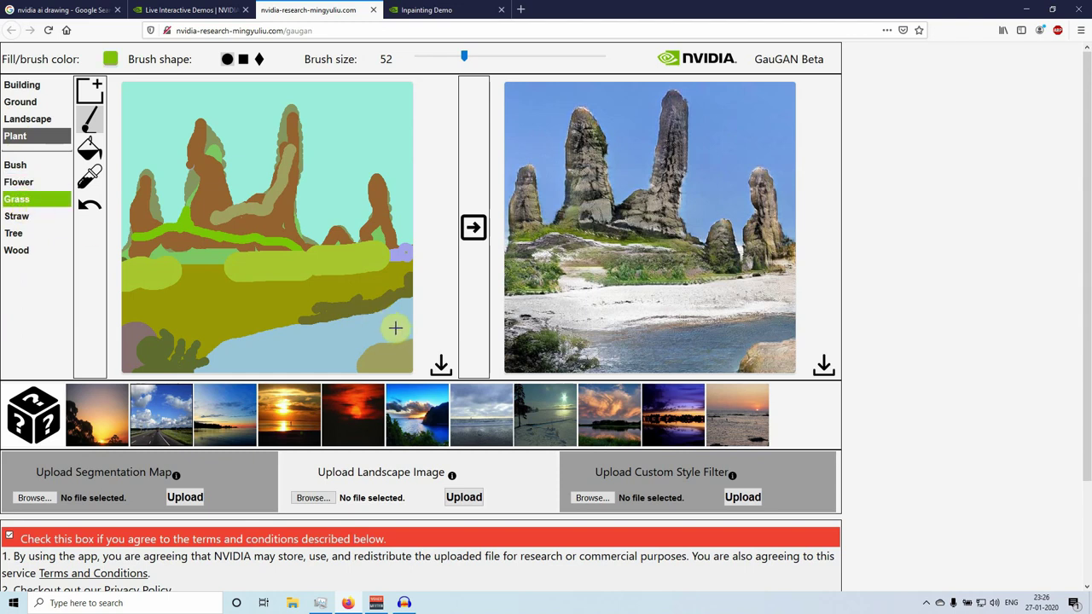
click(355, 372)
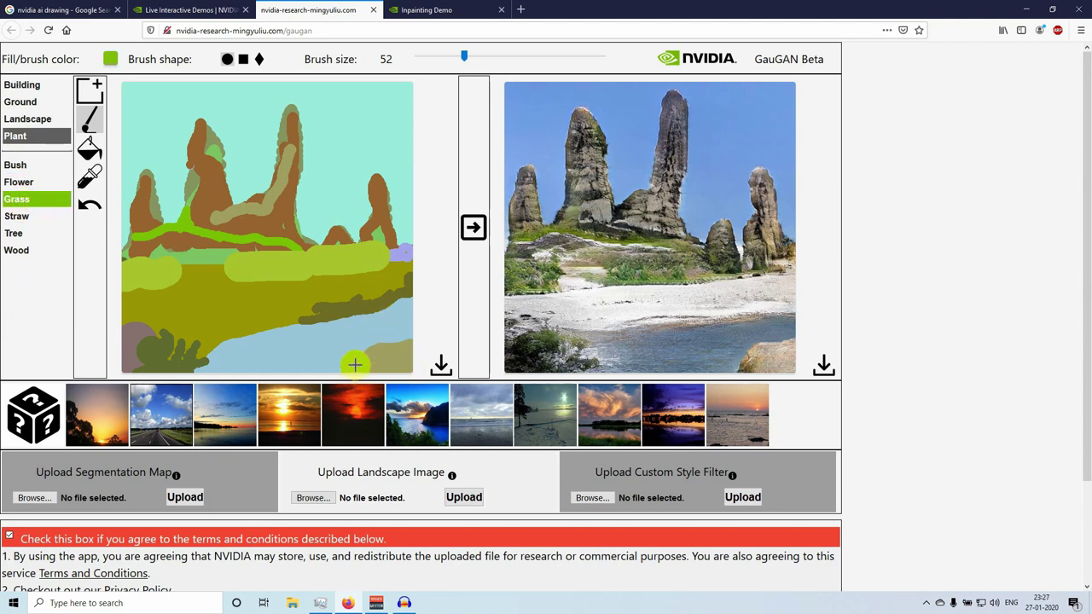
drag(463, 56, 425, 57)
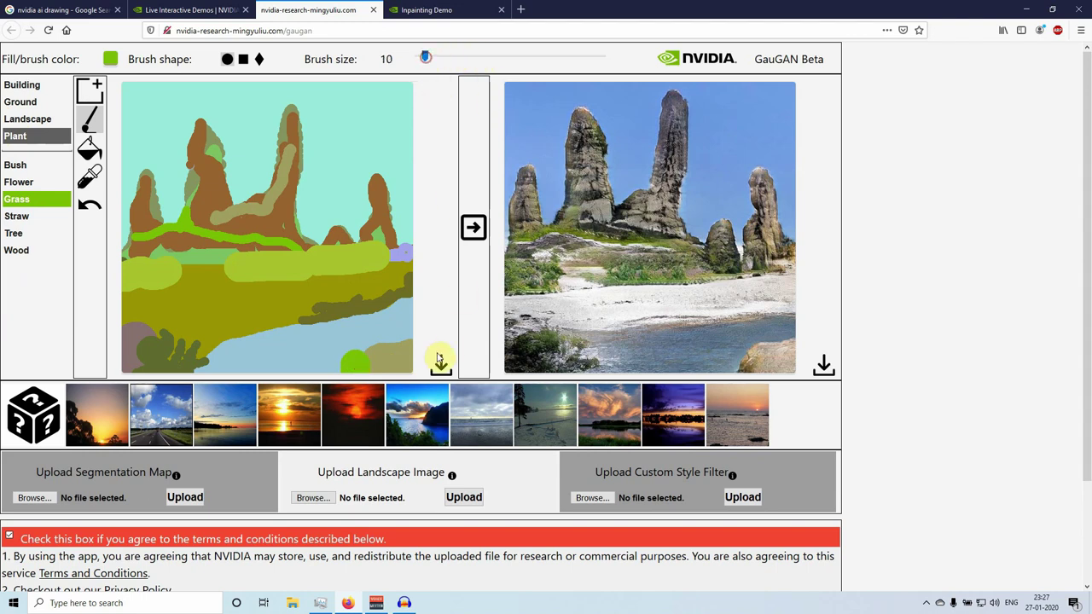
mouse_move(410, 341)
mouse_down()
mouse_move(381, 345)
mouse_move(407, 349)
mouse_move(391, 367)
mouse_move(402, 359)
mouse_up()
click(473, 227)
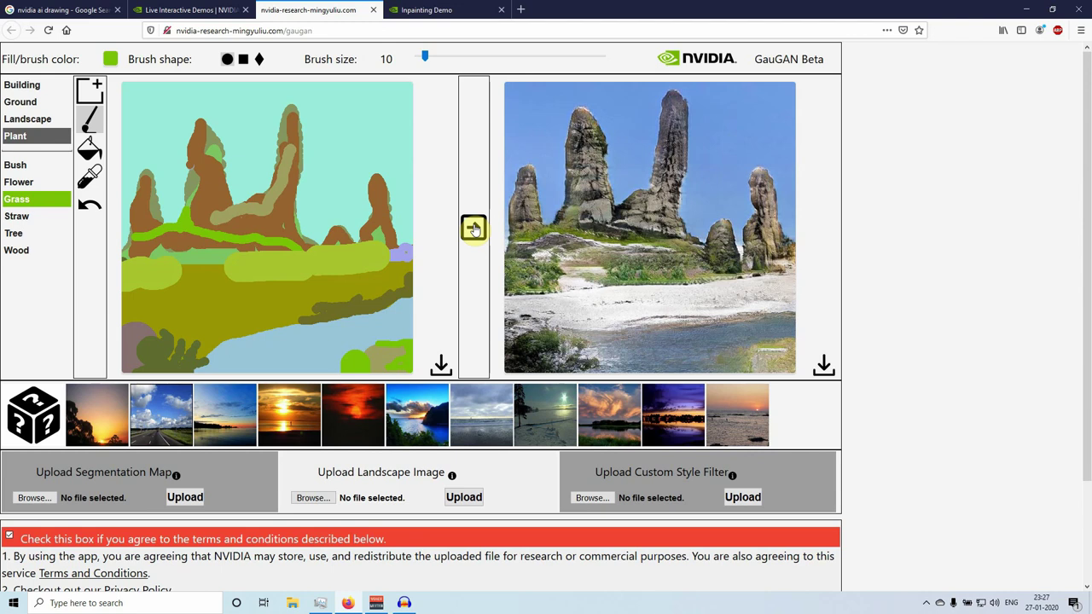
- Undo the last Grass stroke and paint Stone over the remaining grass on the corner rock, regenerating the image
click(90, 206)
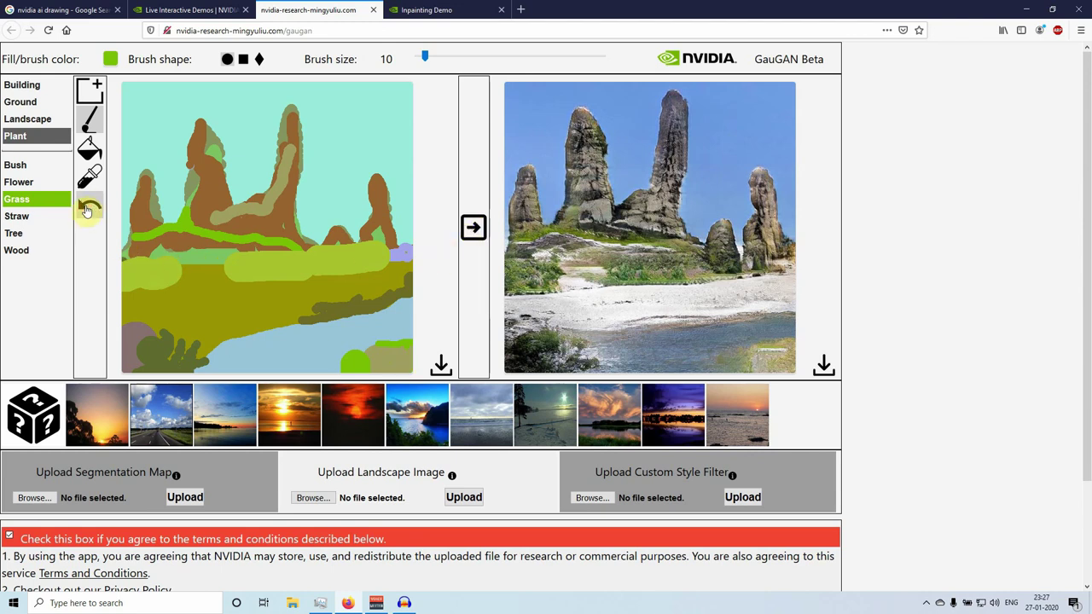
click(469, 234)
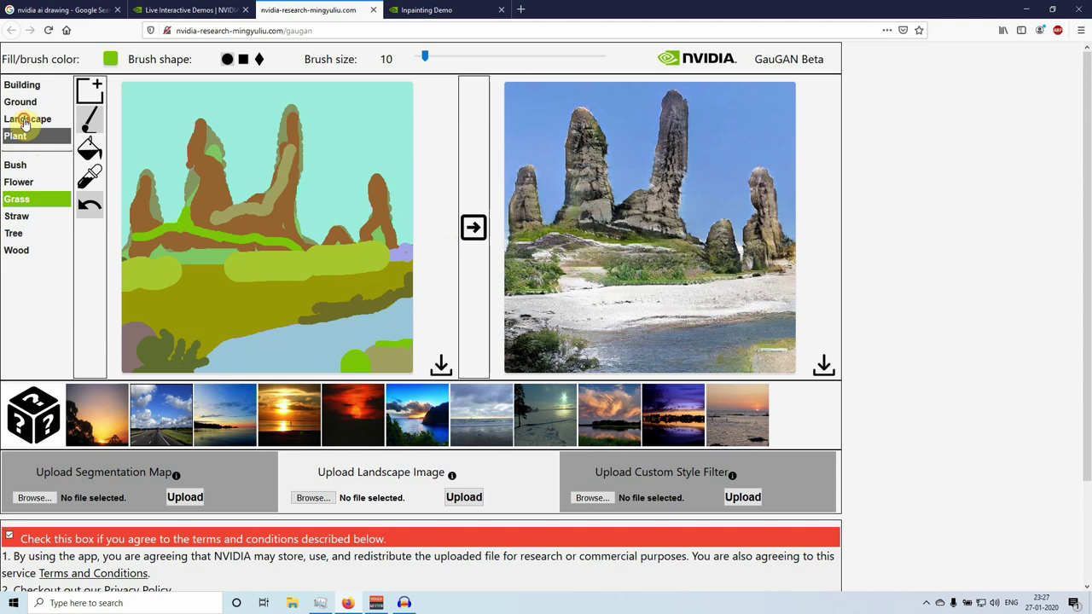
click(25, 122)
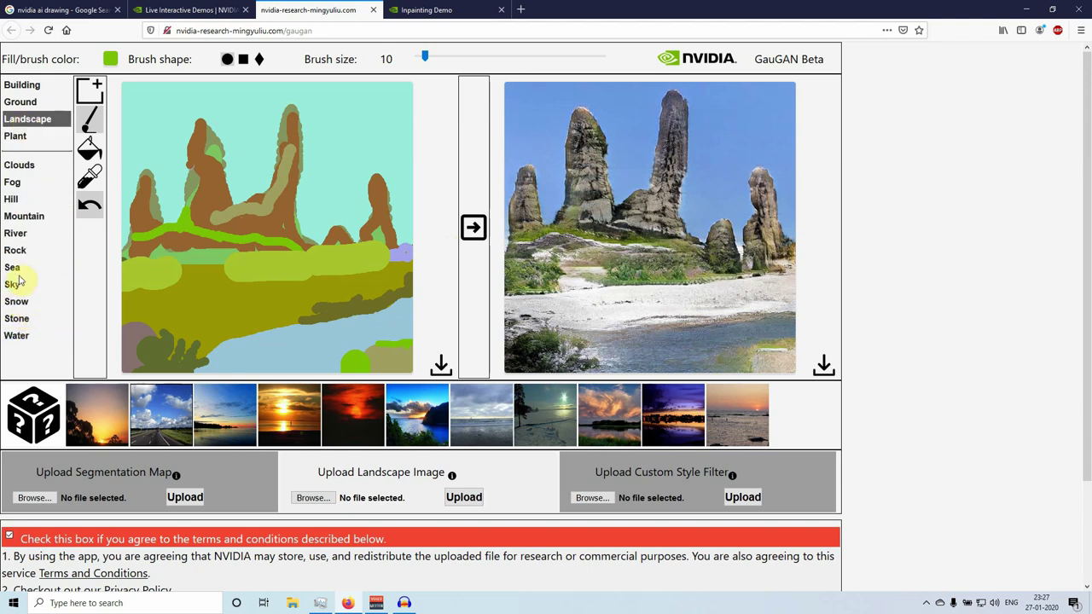
click(22, 319)
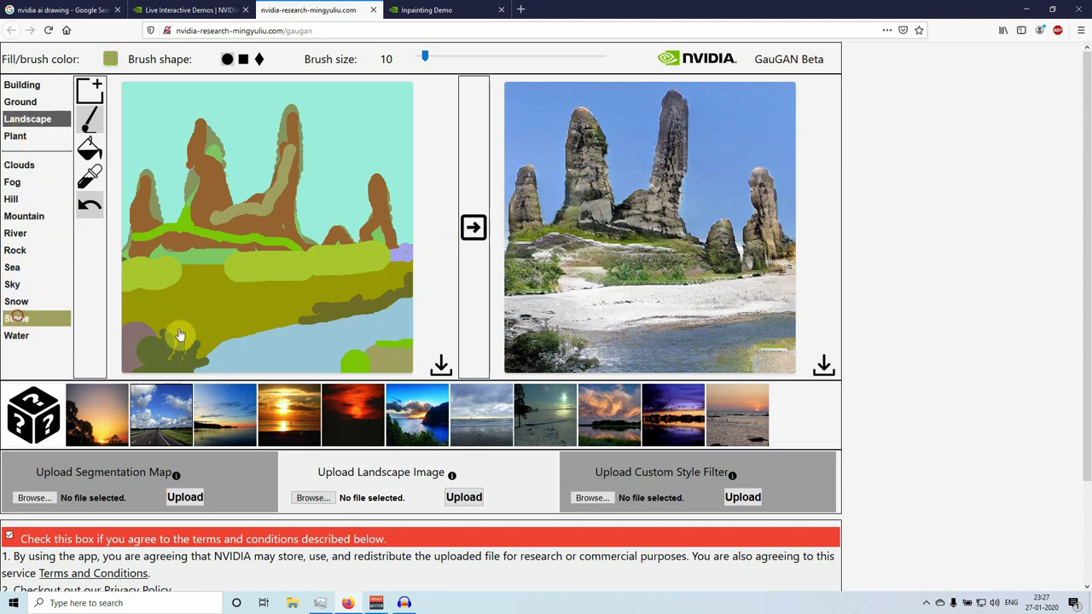
mouse_move(401, 344)
mouse_down()
mouse_move(378, 346)
mouse_move(410, 349)
mouse_move(363, 351)
mouse_move(346, 366)
mouse_move(372, 365)
mouse_up()
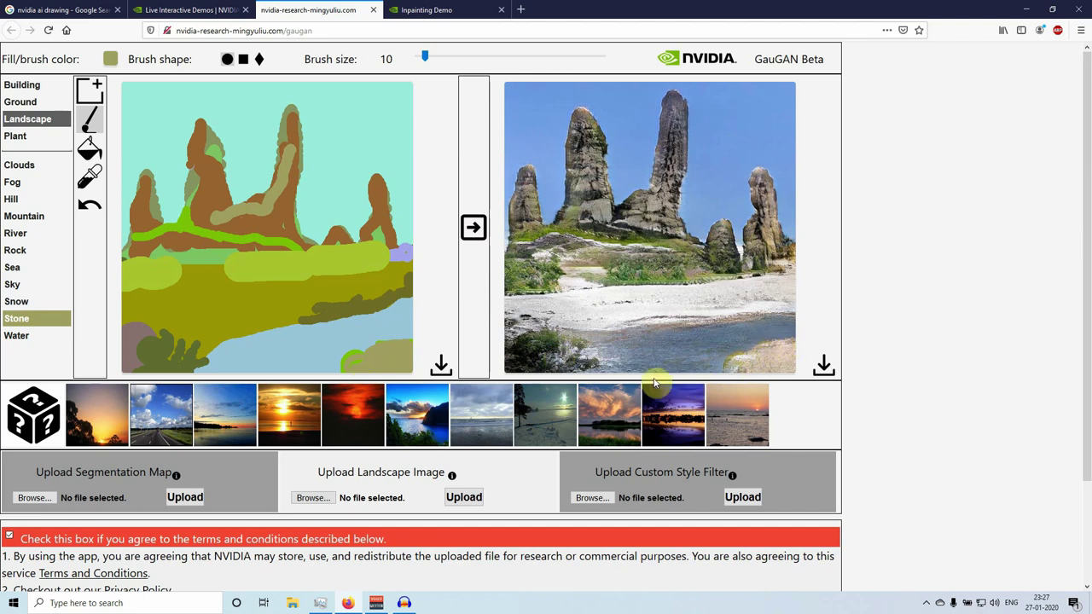
drag(358, 362, 354, 361)
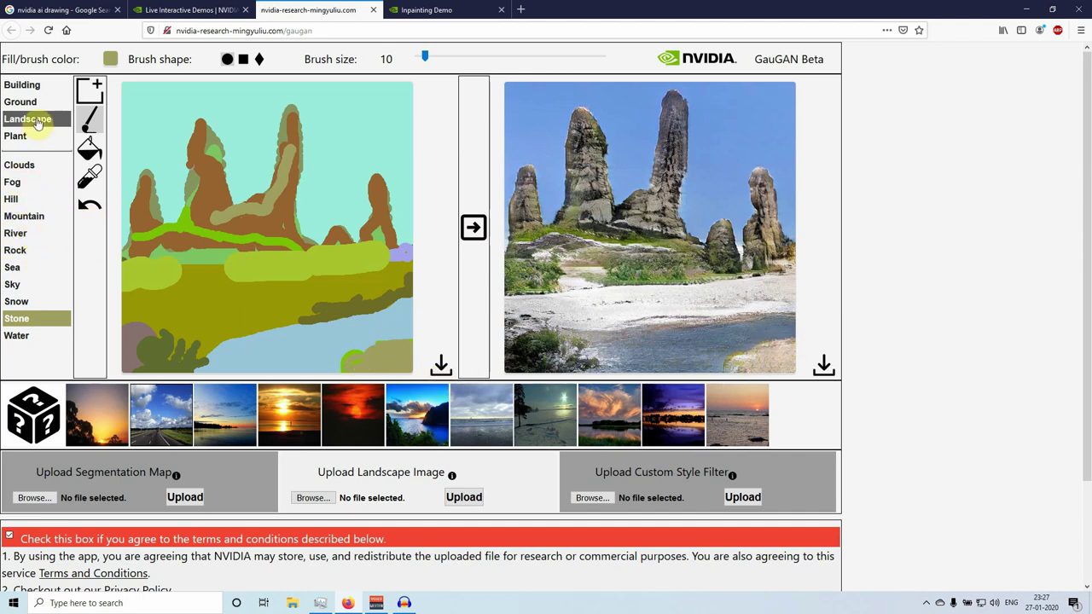
- Try a thin Fog streak across the rocky peaks, generate the image and undo the streak
click(21, 181)
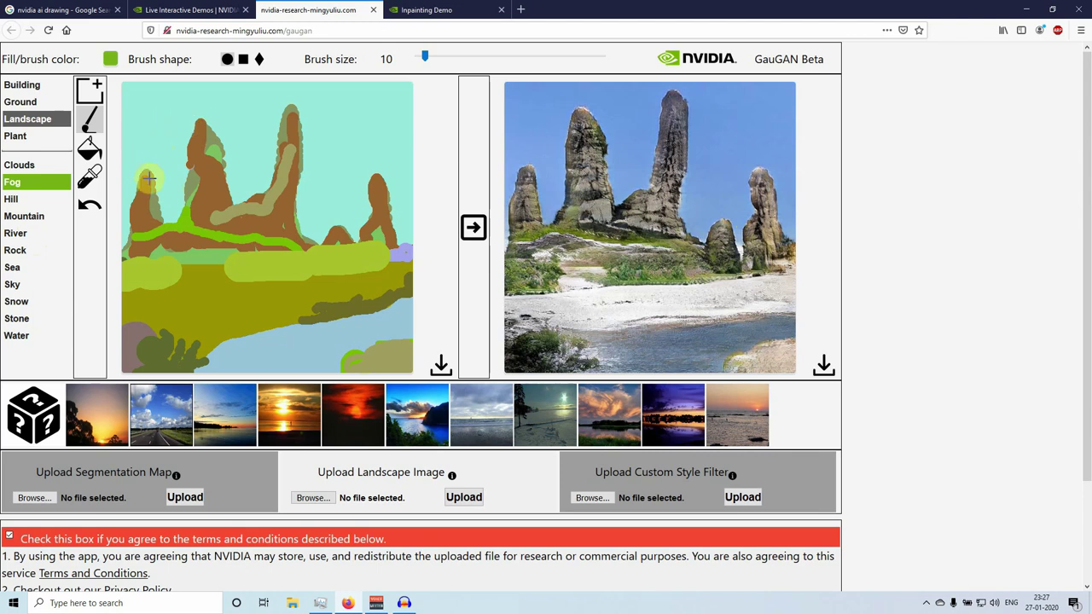
drag(125, 228, 366, 183)
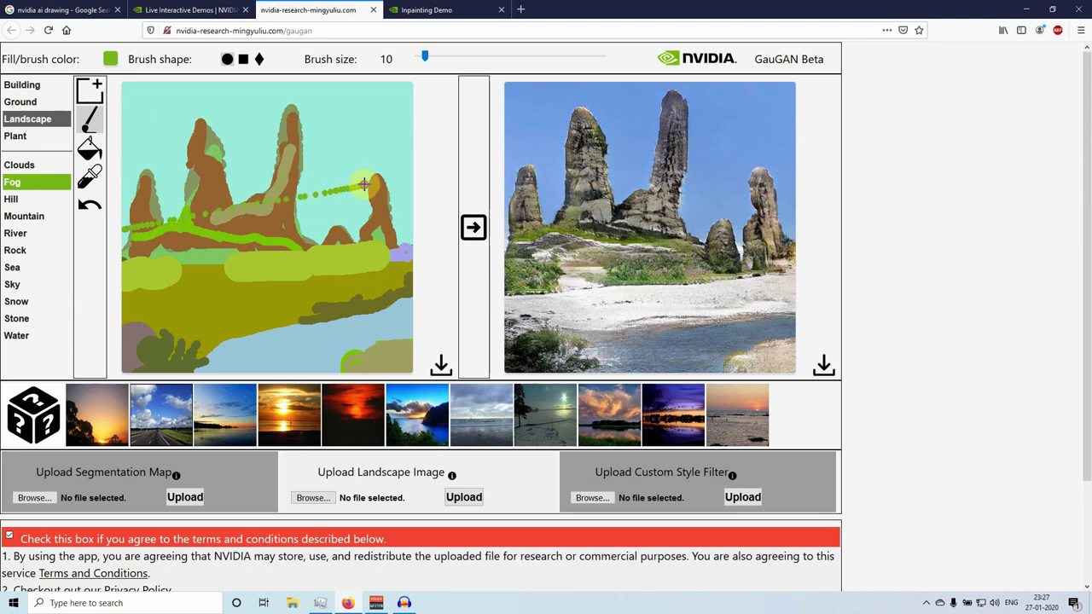
click(477, 227)
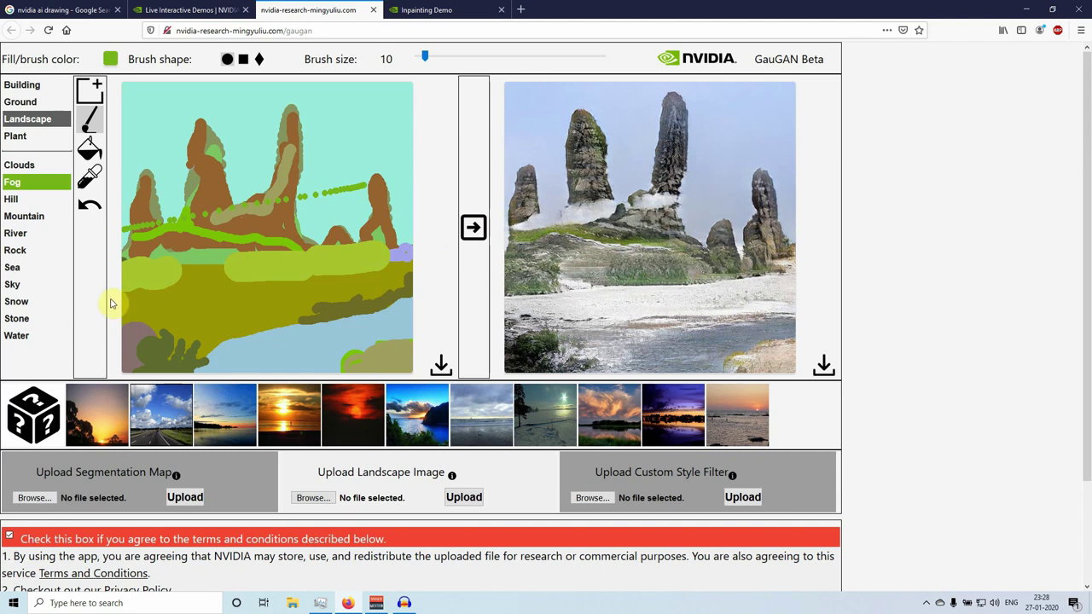
click(89, 206)
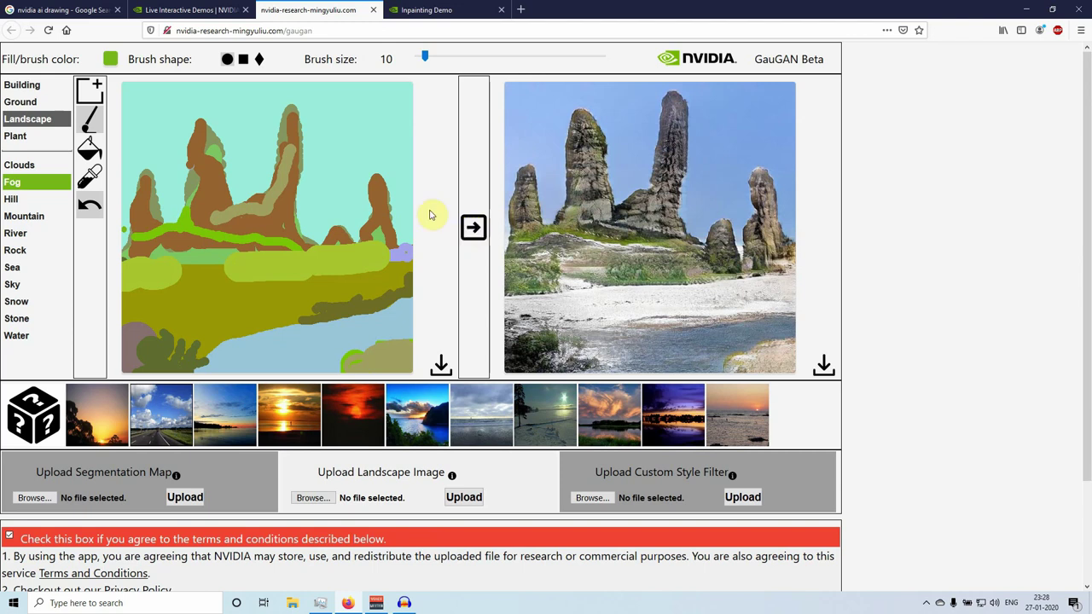
- Paint a short horizontal Fog bar with the square brush in the sky above the gap between the two rightmost tall peaks
click(243, 60)
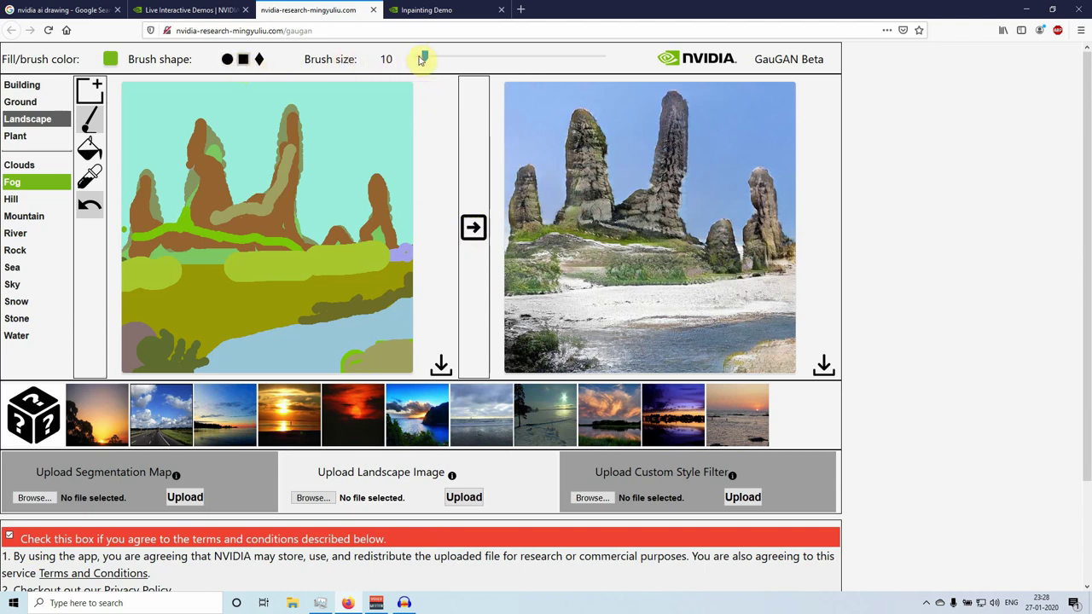
drag(369, 161, 326, 163)
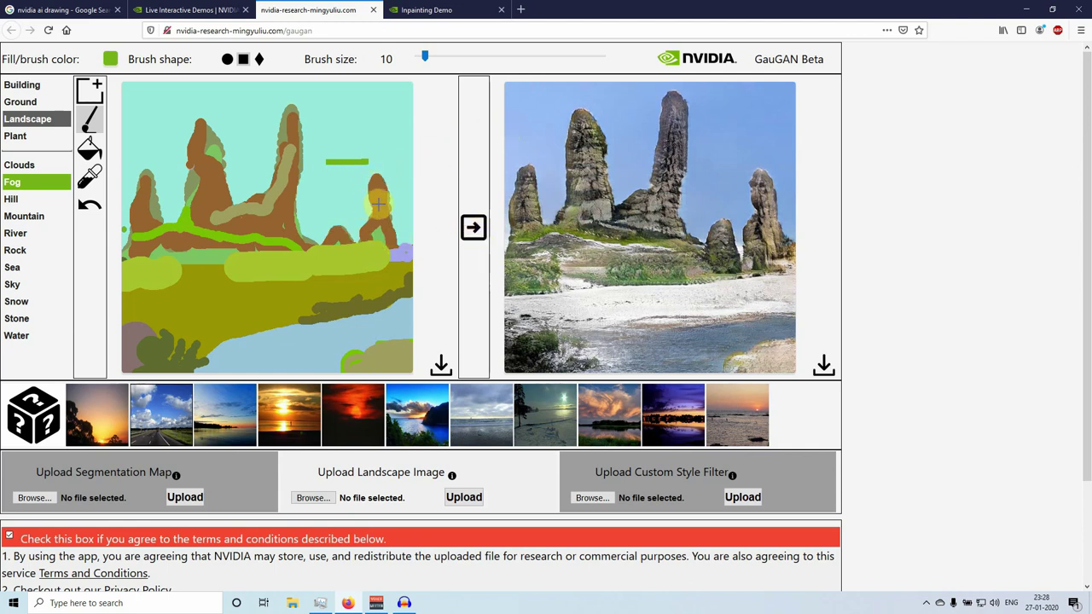
- Try a Fog line along the bush band below the peaks, generate the image, undo the line and regenerate
drag(367, 250, 143, 265)
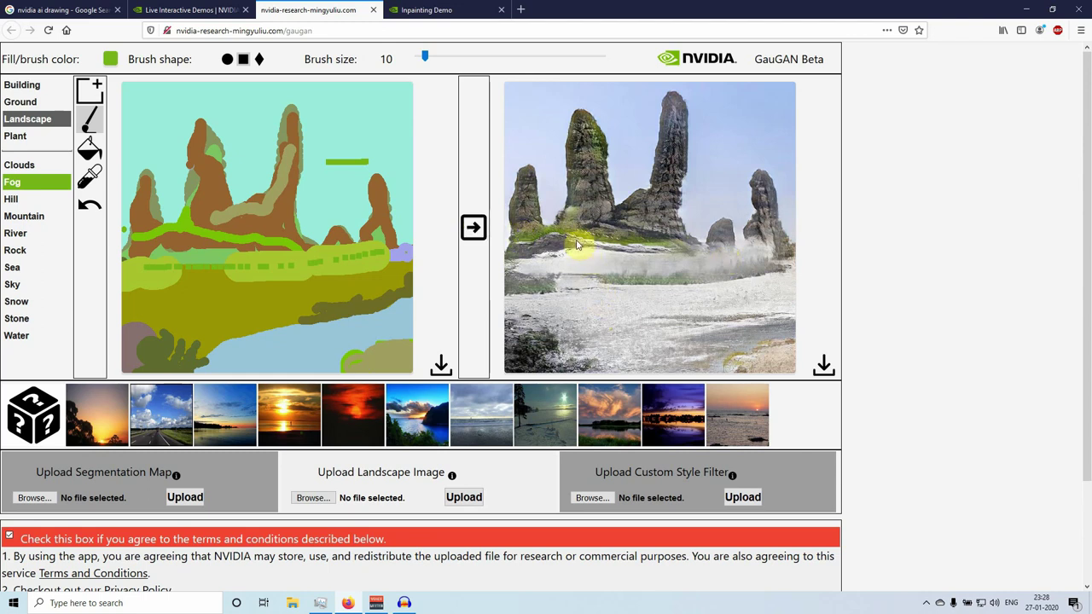
click(84, 207)
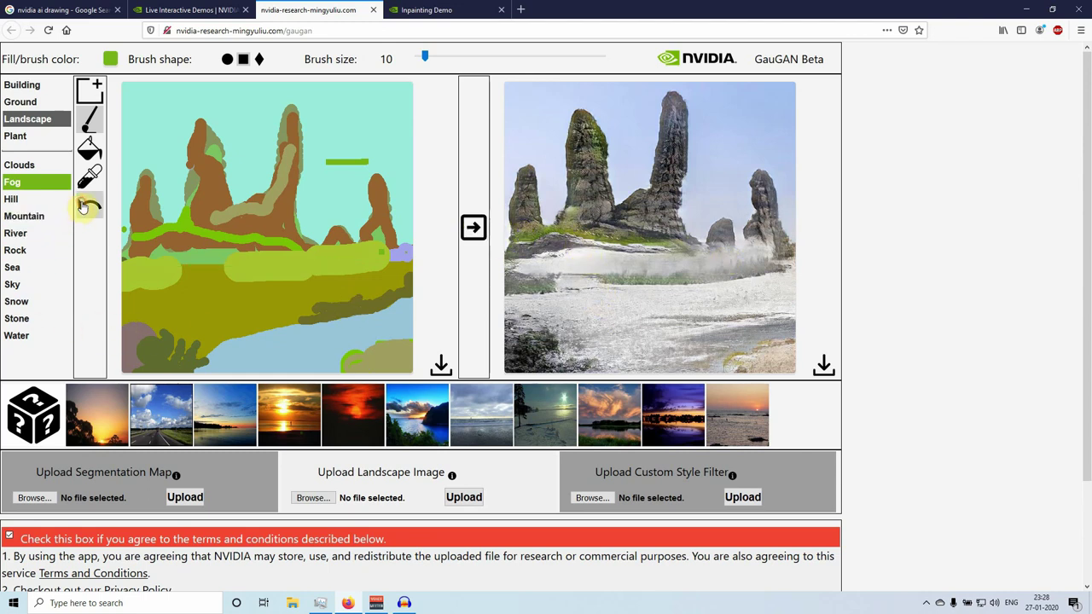
click(473, 228)
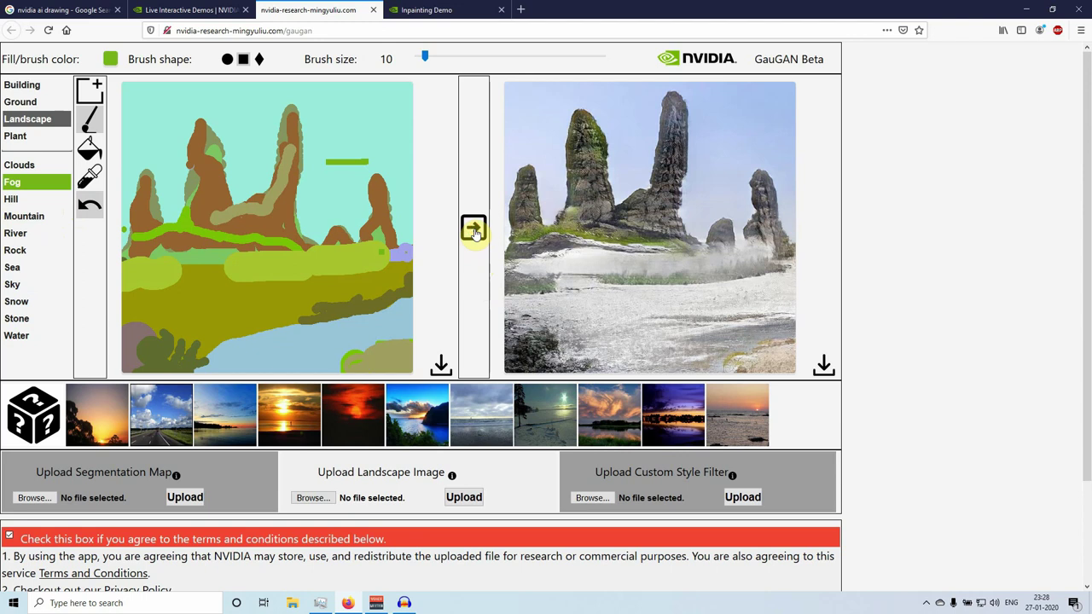
click(470, 227)
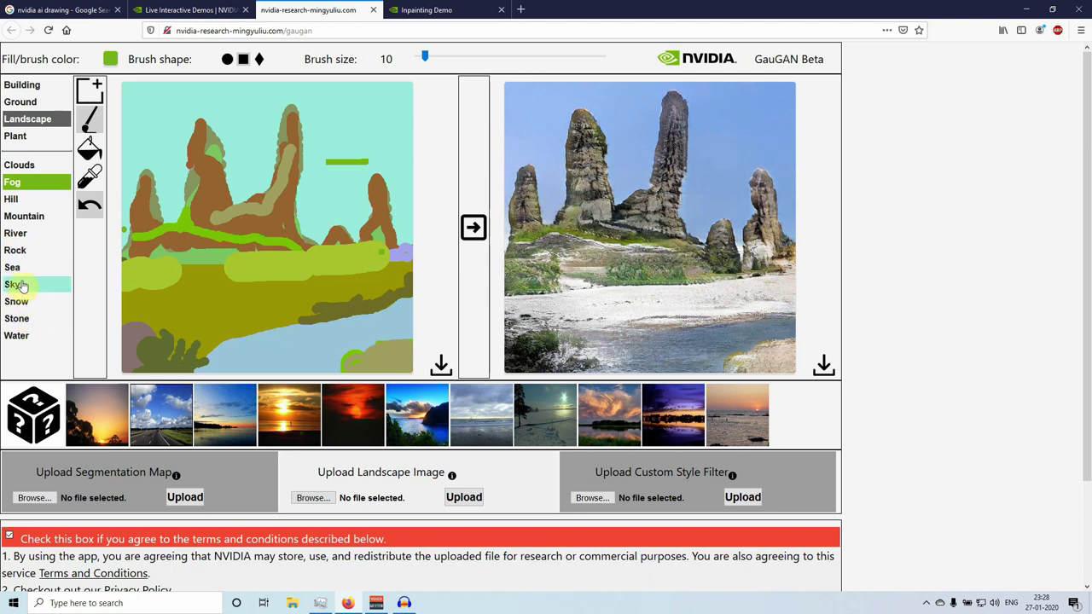
- Paint square-brush Sand strokes over the lower edge of the right bush band and generate the image
click(20, 103)
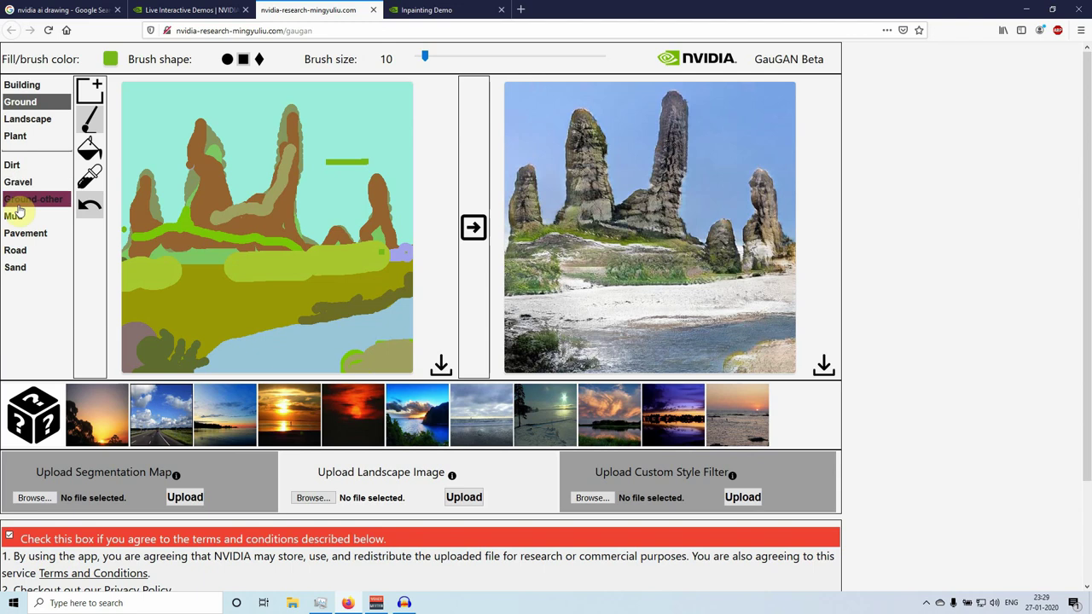
click(16, 267)
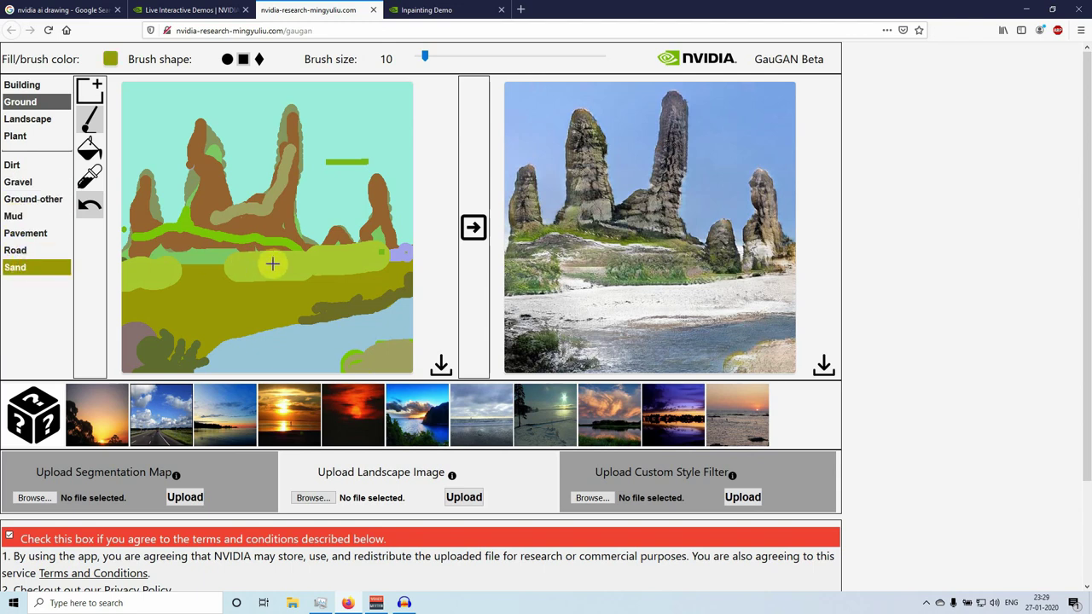
drag(341, 272, 274, 278)
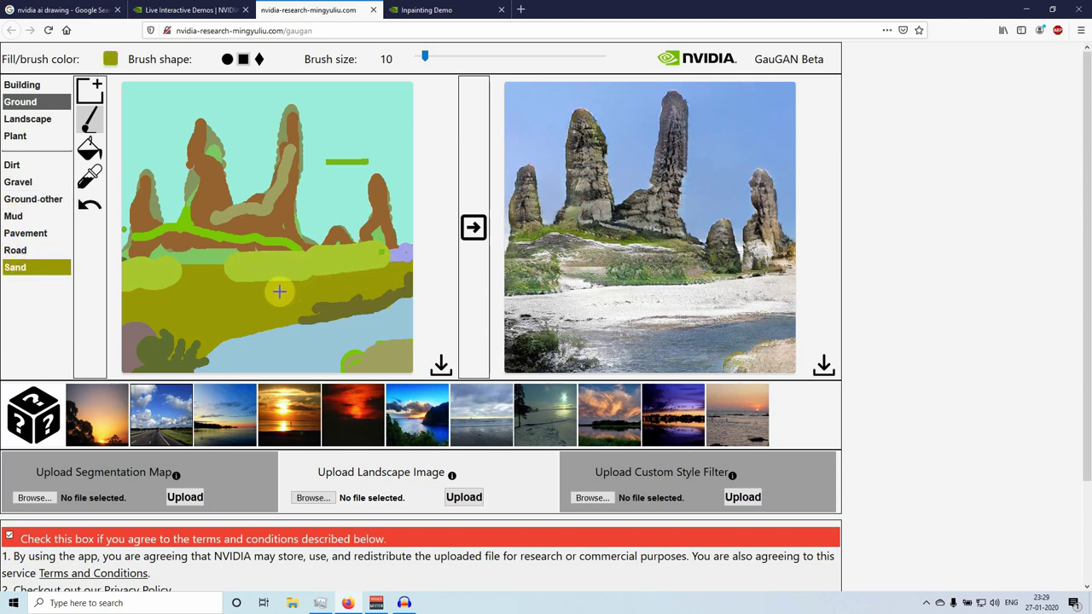
mouse_move(350, 266)
mouse_down()
mouse_move(382, 252)
mouse_move(382, 265)
mouse_move(340, 278)
mouse_up()
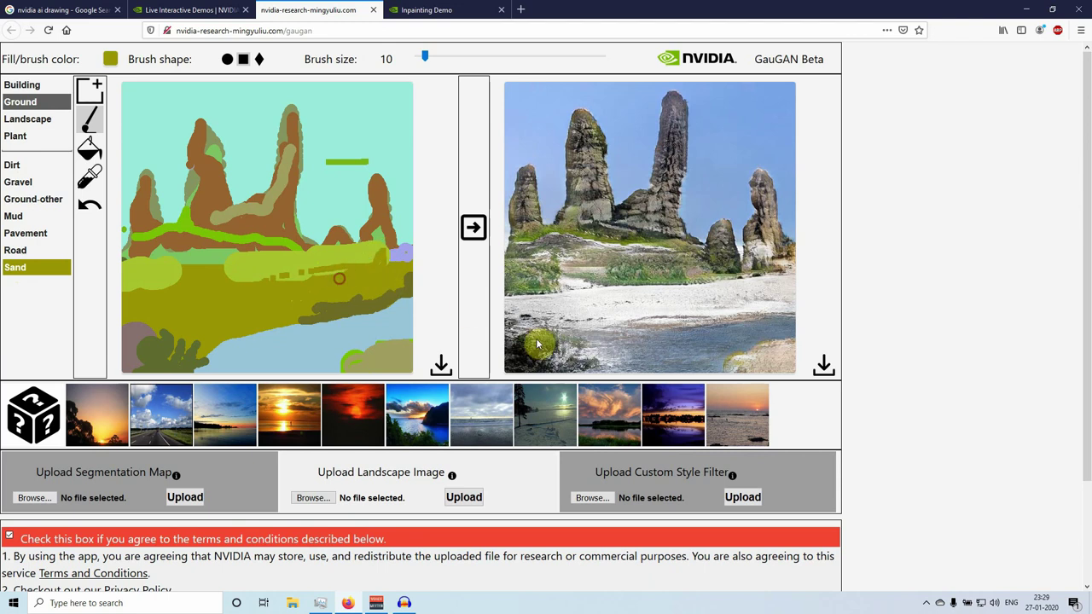
click(474, 229)
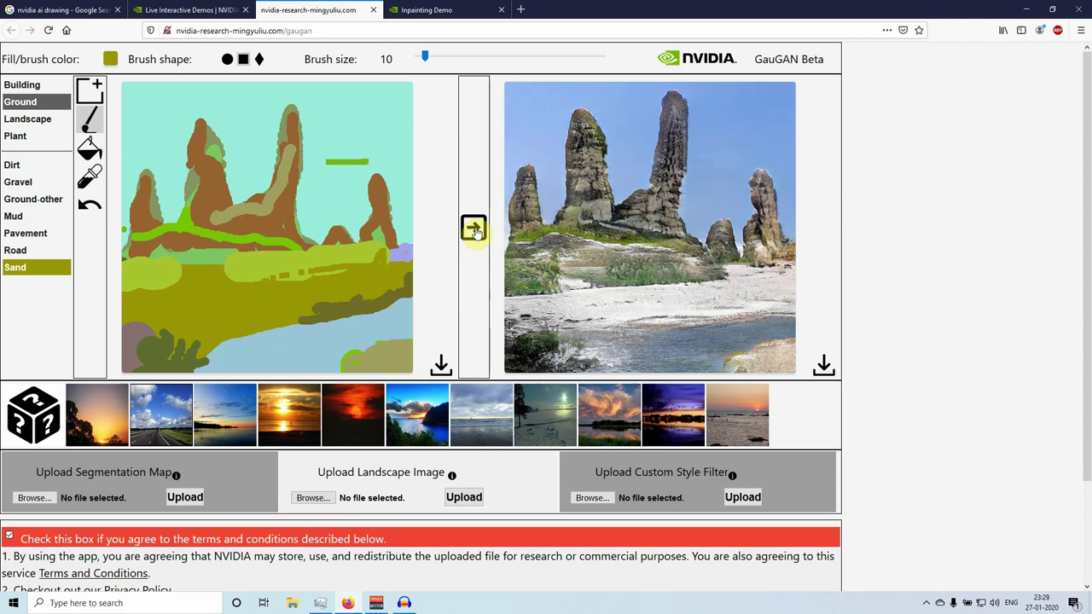
- Paint Dirt strokes near the beach's right edge and Mud strokes across its middle, and generate the image
click(21, 167)
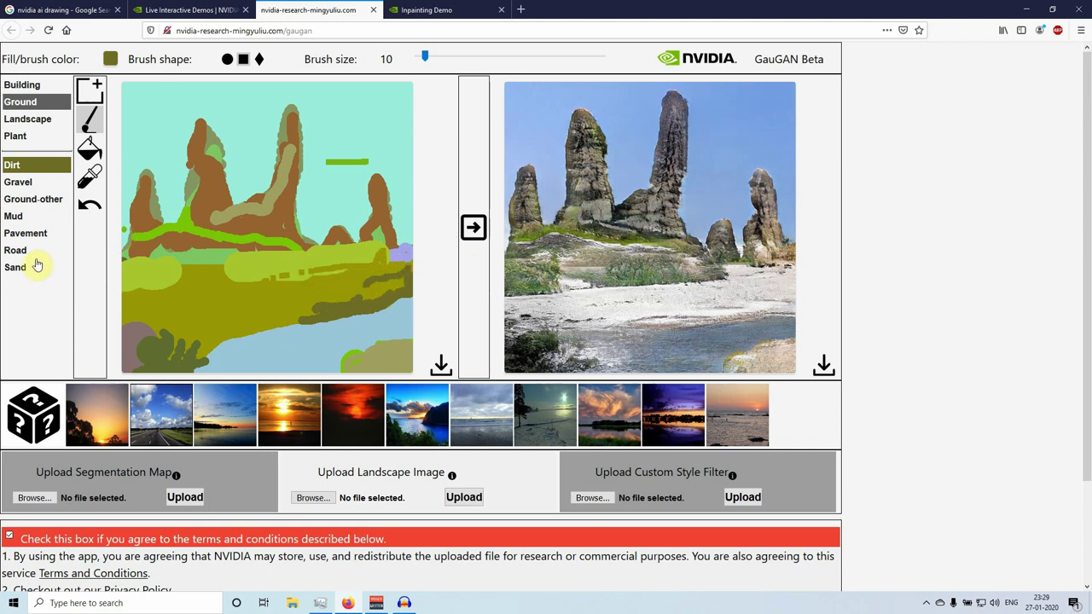
click(14, 216)
mouse_move(244, 276)
mouse_down()
mouse_move(275, 310)
mouse_move(312, 285)
mouse_up()
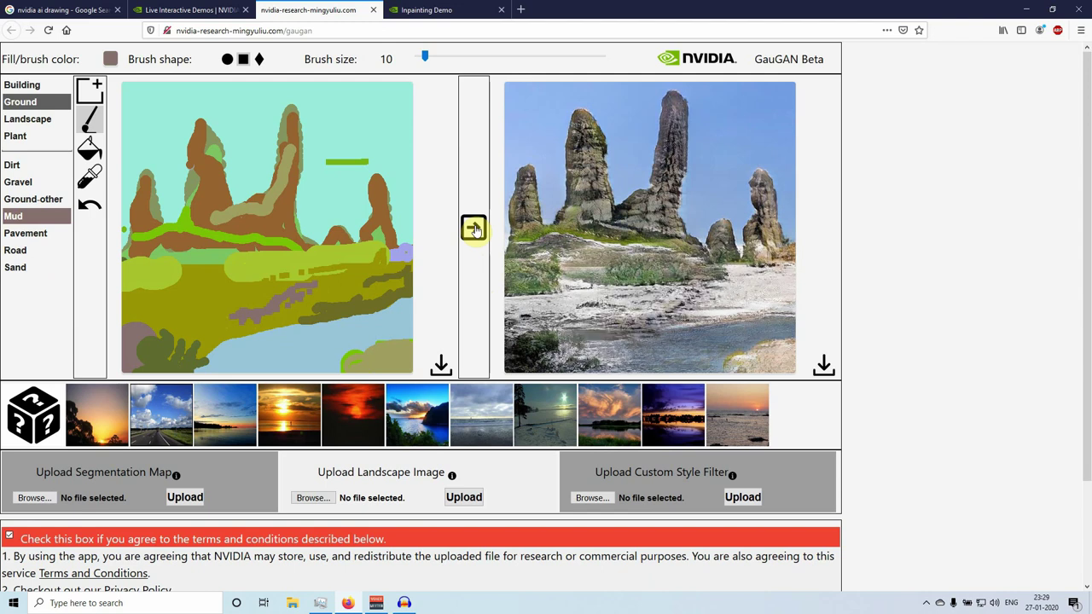
- Try darker sunset-like styles on the generated landscape and apply the style image of a road under a cloudy blue sky
click(105, 417)
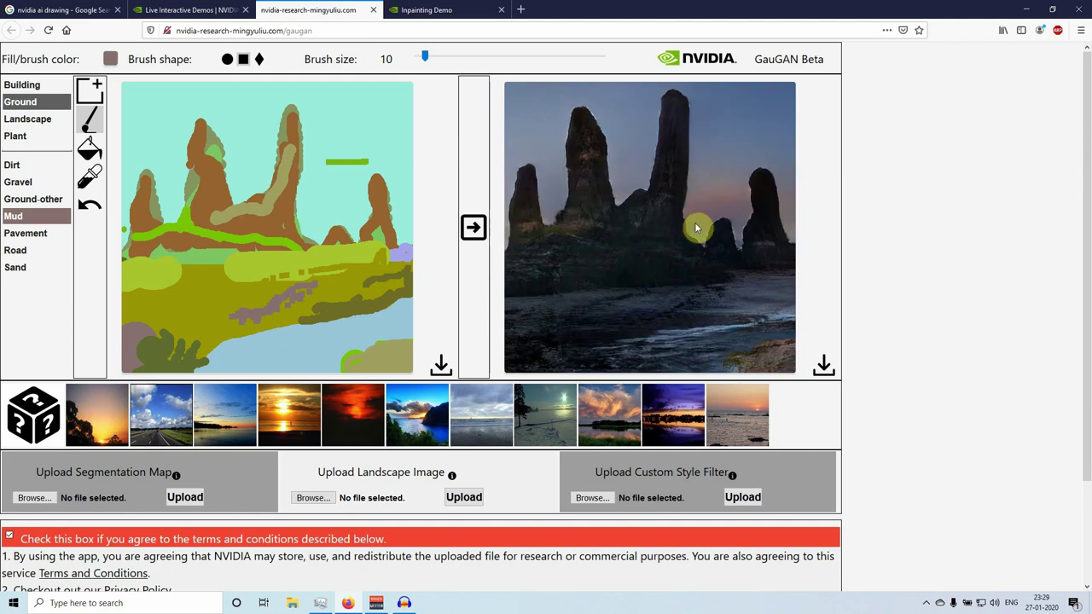
click(59, 419)
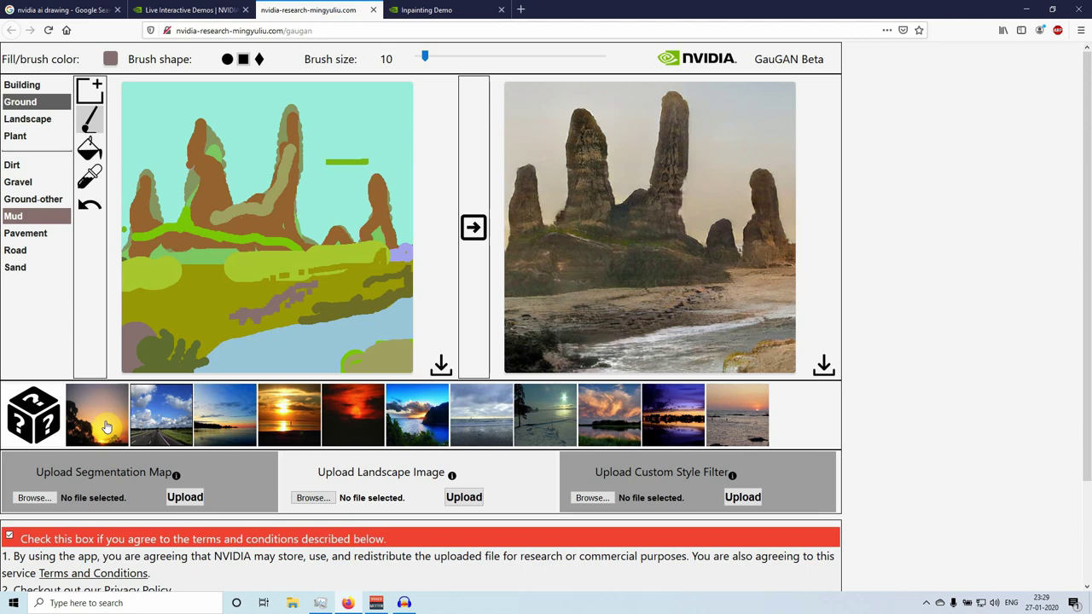
click(154, 418)
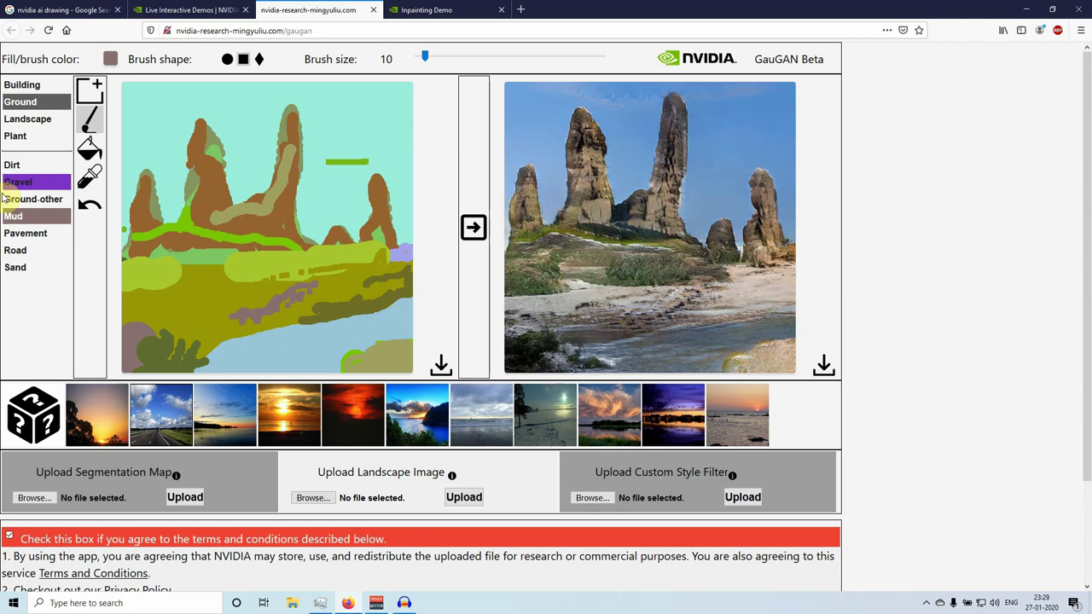
- Paint a small Clouds patch in the upper-left sky and a larger one in the upper-right sky, and generate the image
click(31, 119)
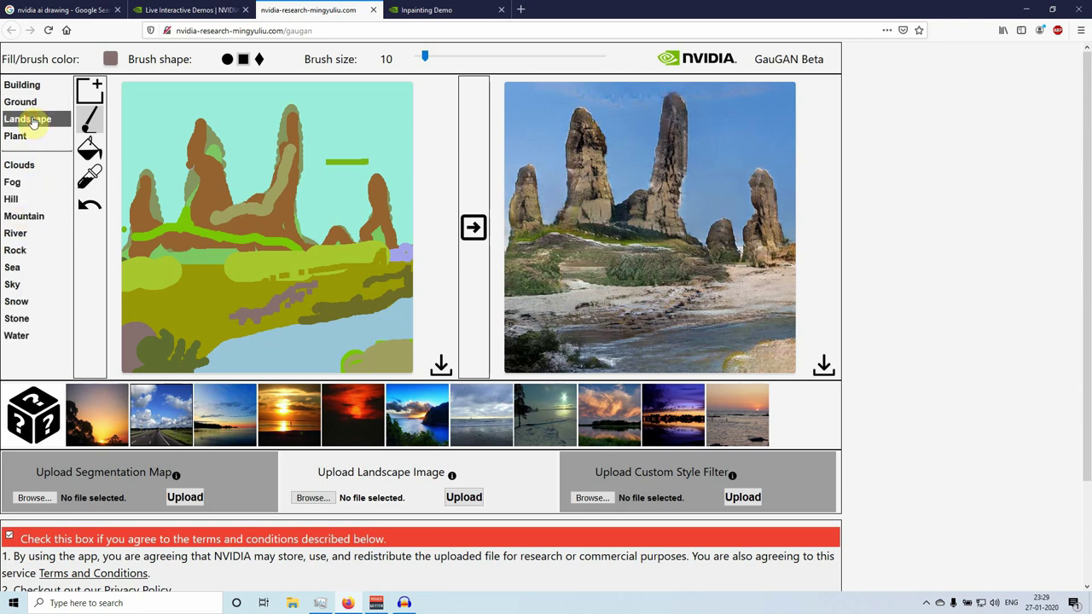
click(17, 166)
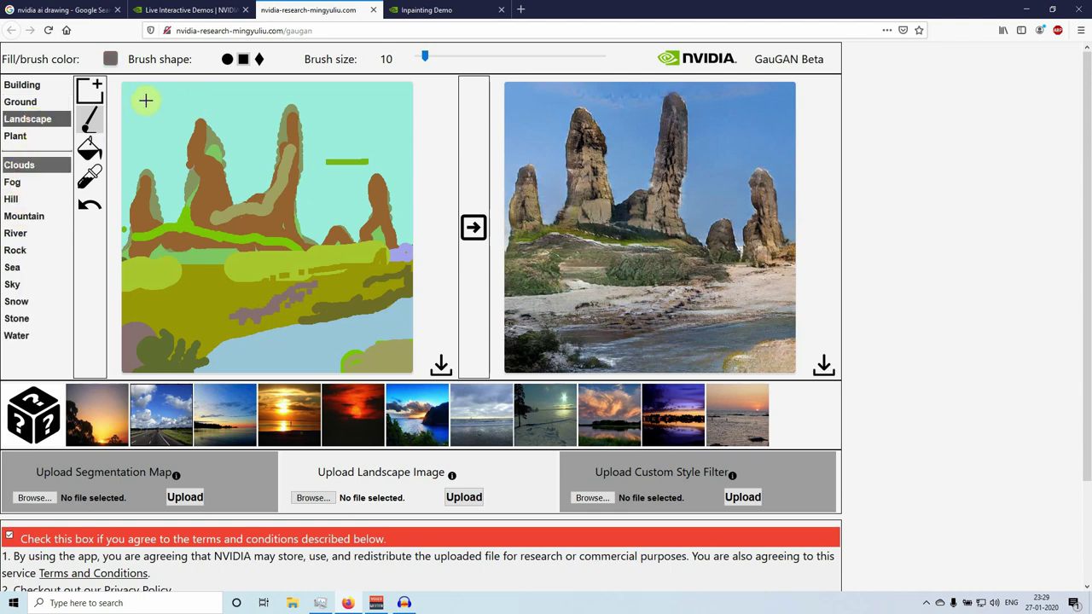
mouse_move(150, 101)
mouse_down()
mouse_move(165, 96)
mouse_move(131, 104)
mouse_move(152, 101)
mouse_up()
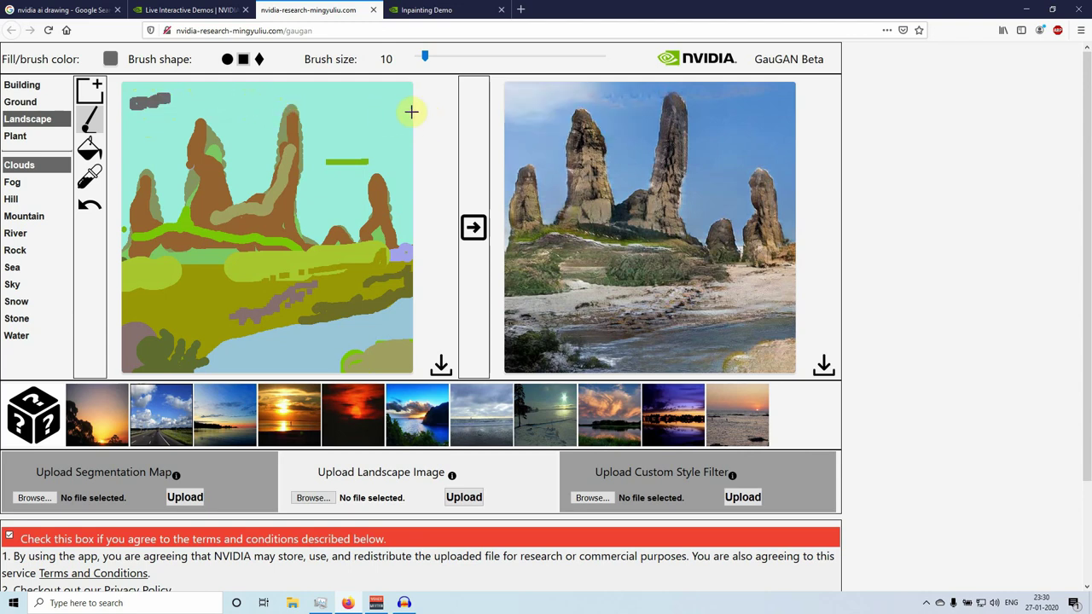
mouse_move(401, 114)
mouse_down()
mouse_move(341, 116)
mouse_move(360, 137)
mouse_move(394, 116)
mouse_move(349, 128)
mouse_up()
click(475, 228)
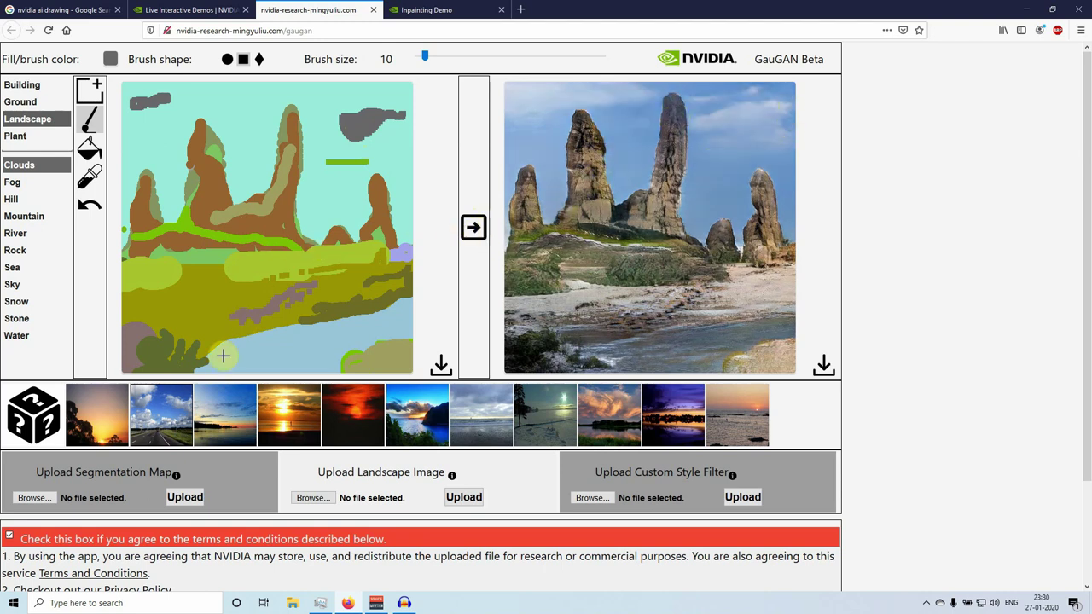
- Compare the sunset, blue lake, overcast sea and dusk style images on the landscape, finishing with a bright blue-sky style
click(293, 417)
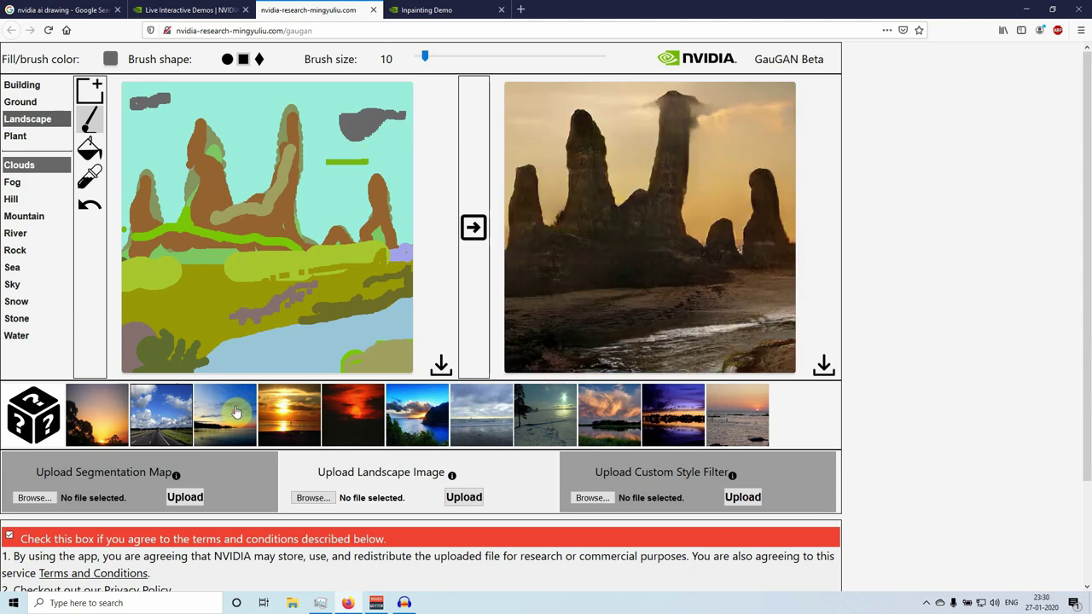
click(237, 413)
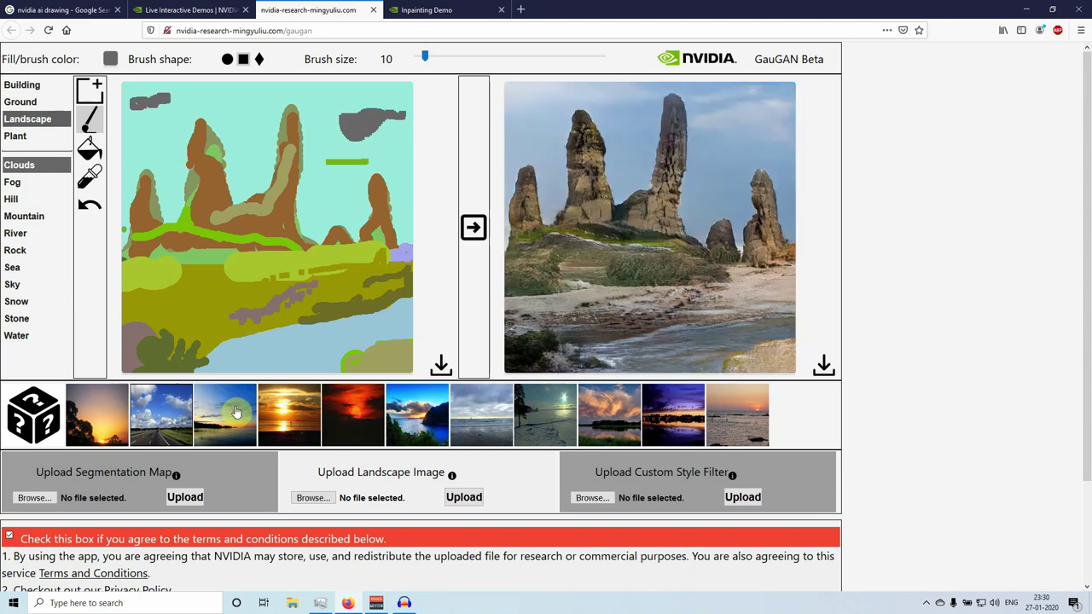
click(338, 428)
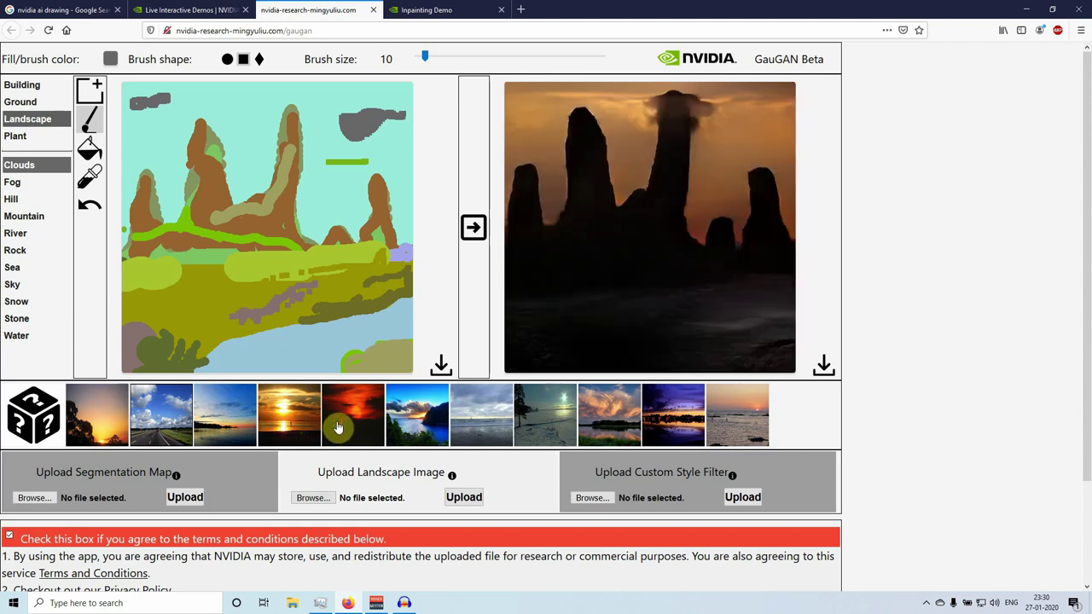
click(413, 412)
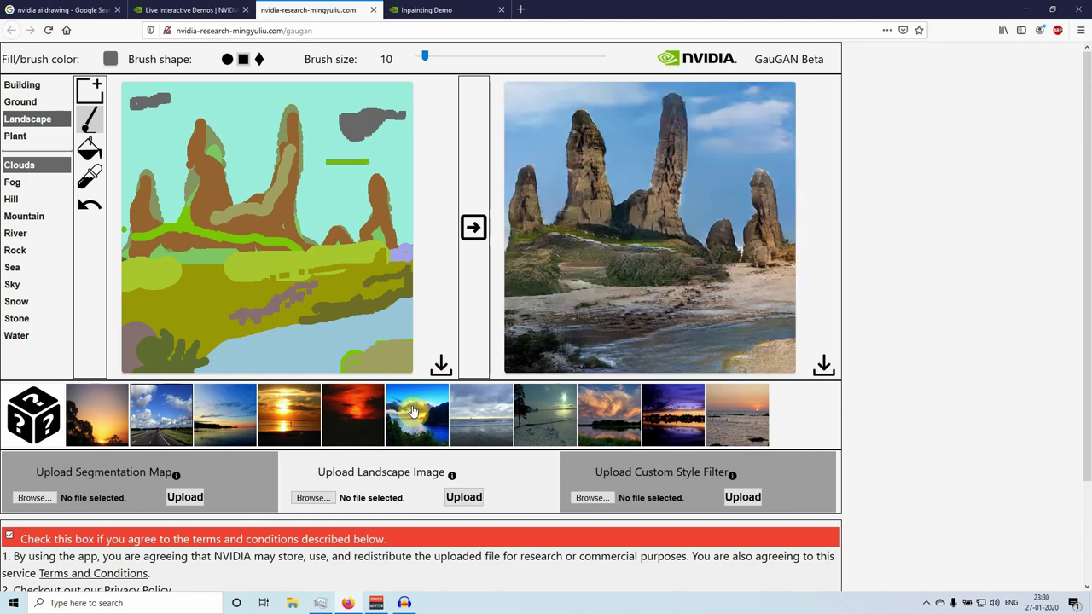
click(471, 412)
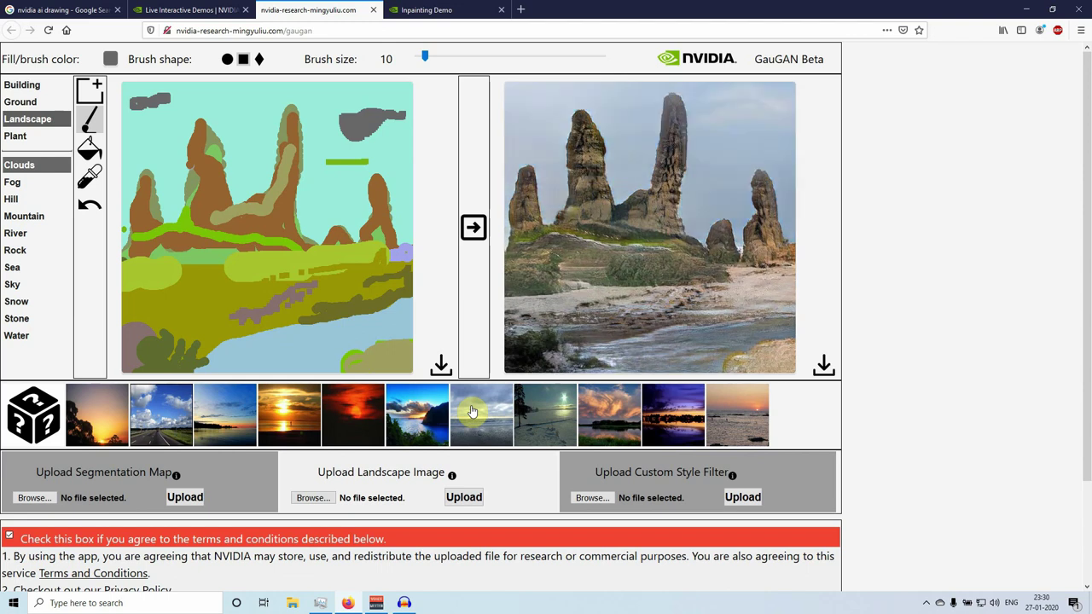
click(561, 409)
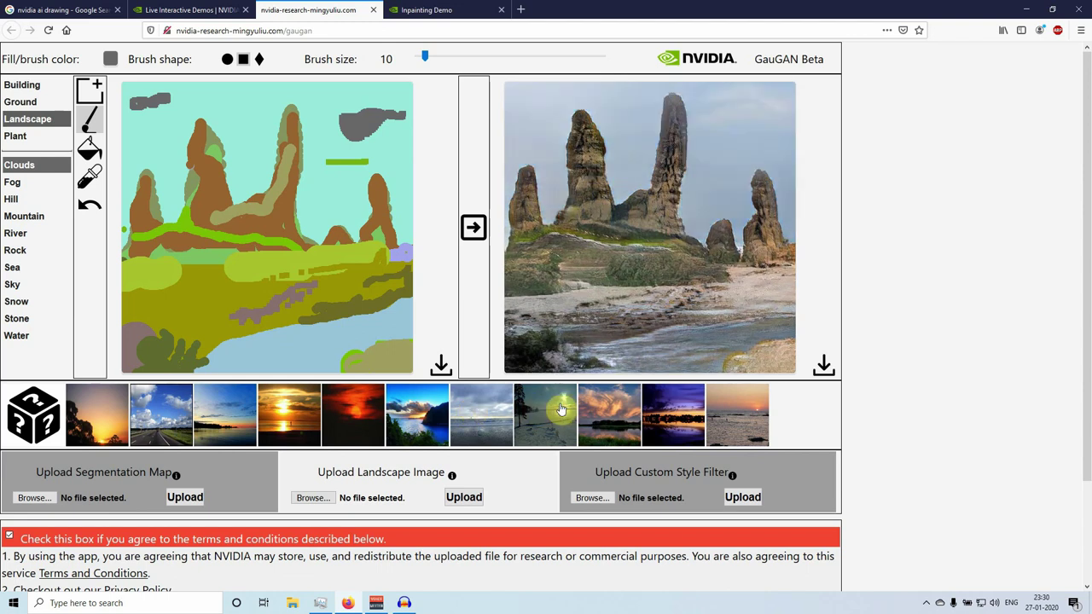
click(567, 408)
click(616, 410)
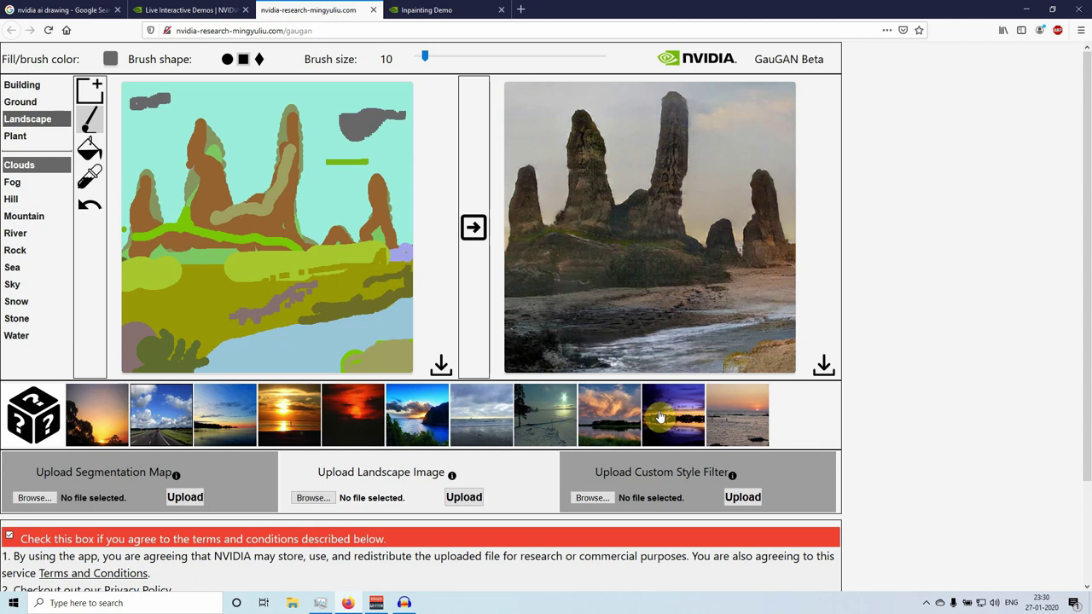
click(721, 424)
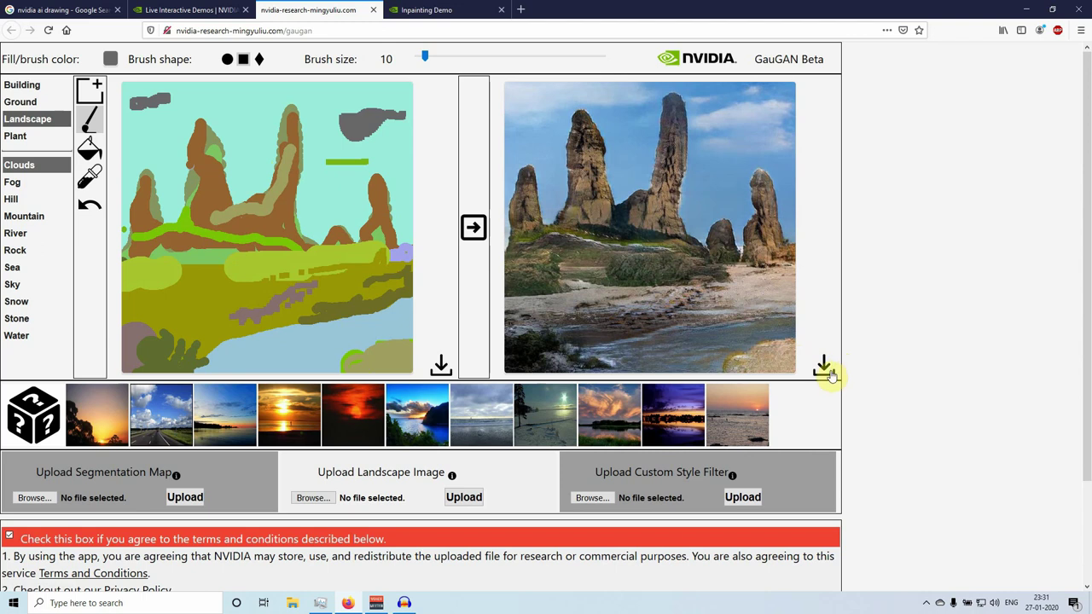
- Download the segmentation map and save it as the file gaugan_input.png
click(441, 365)
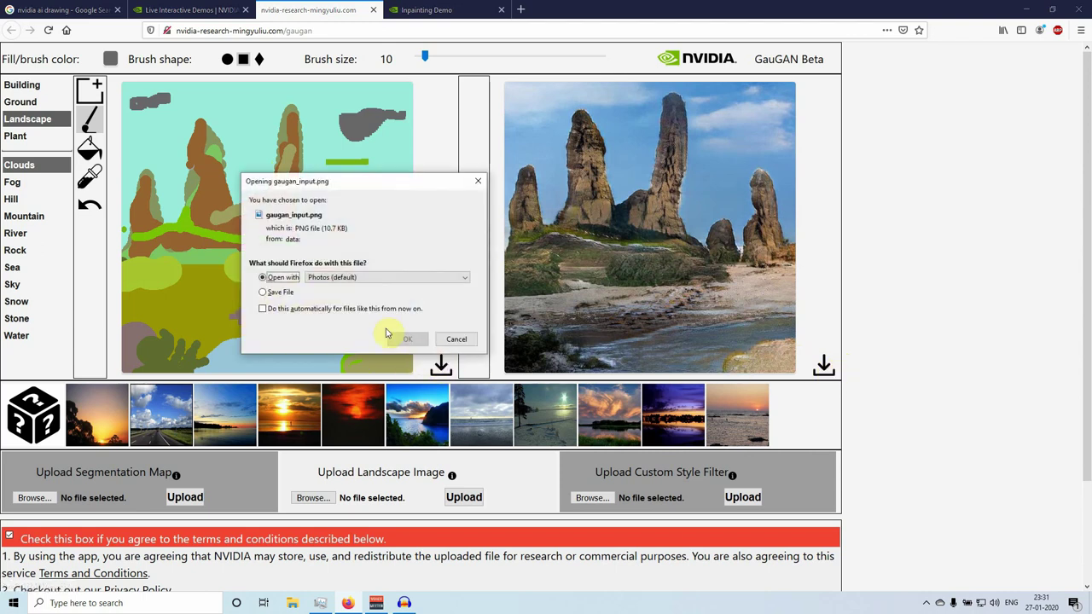
click(278, 291)
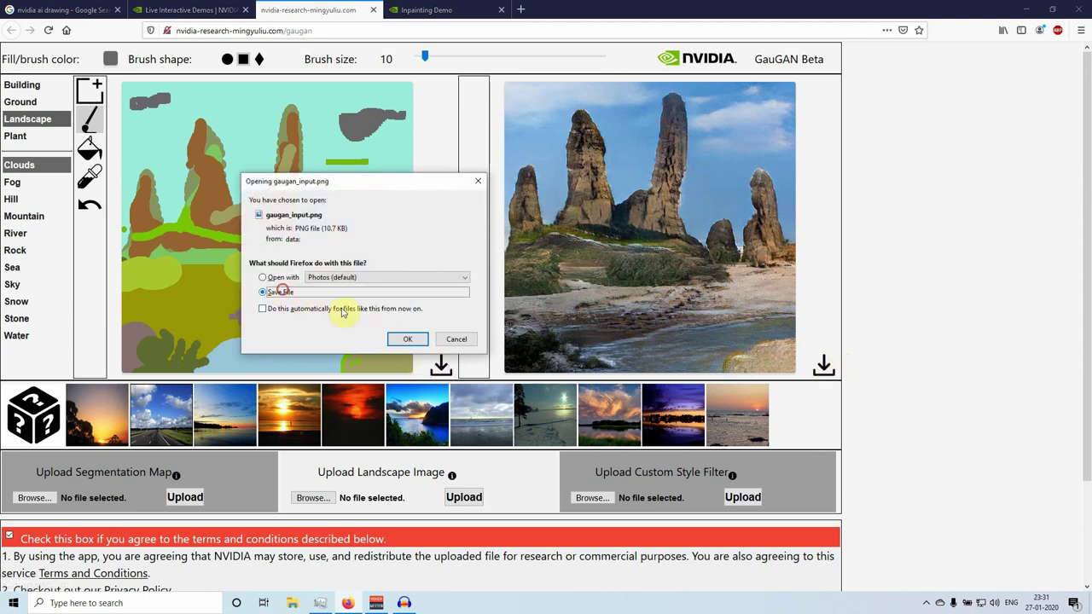
click(407, 340)
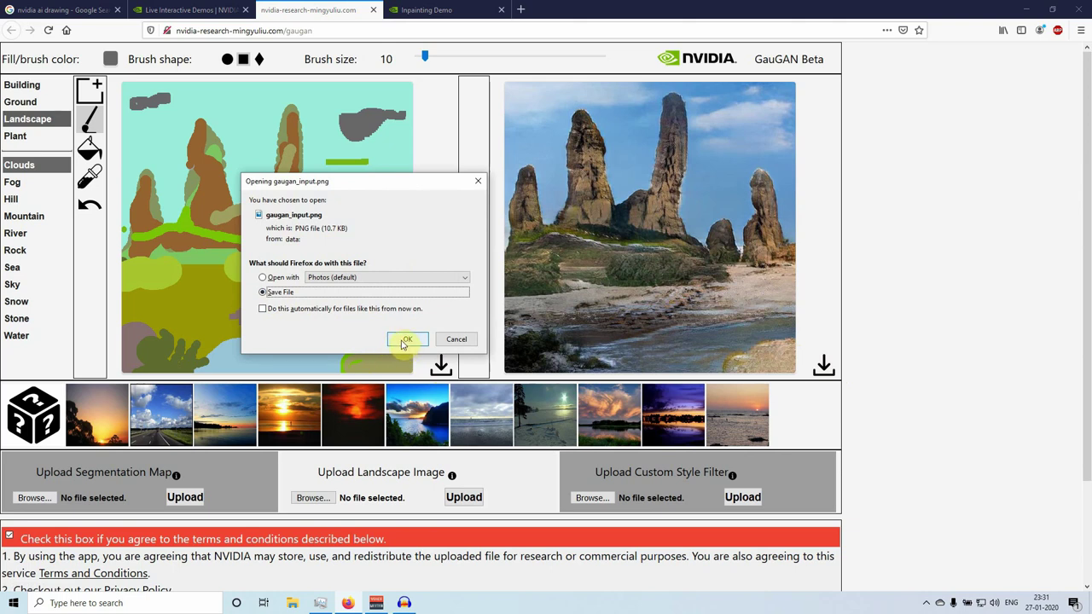
- Download the generated landscape and save it as the file gaugan_output.jpg
click(824, 365)
click(271, 292)
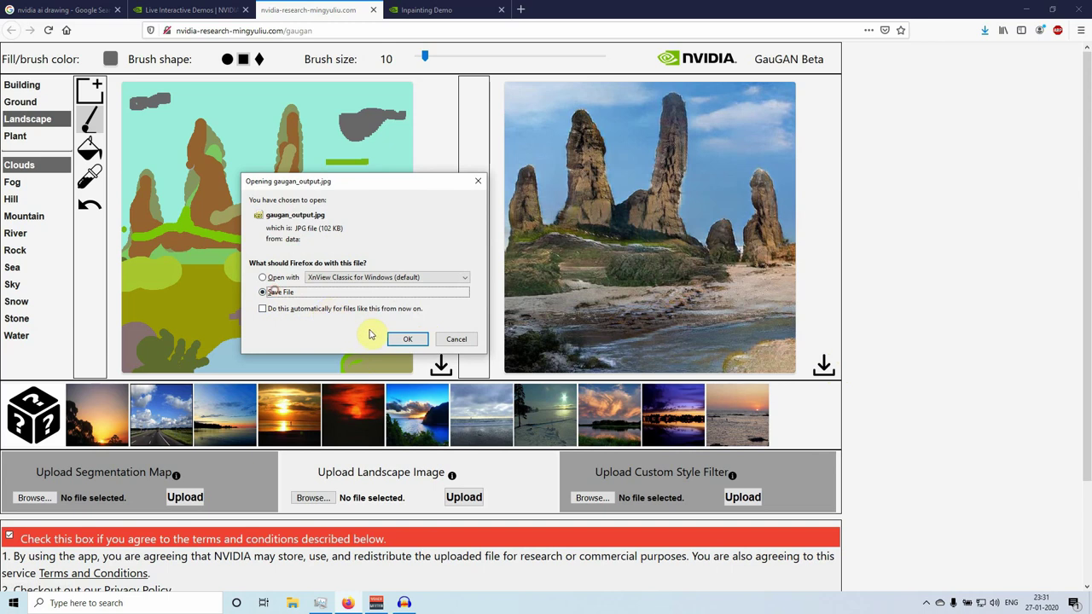
click(407, 339)
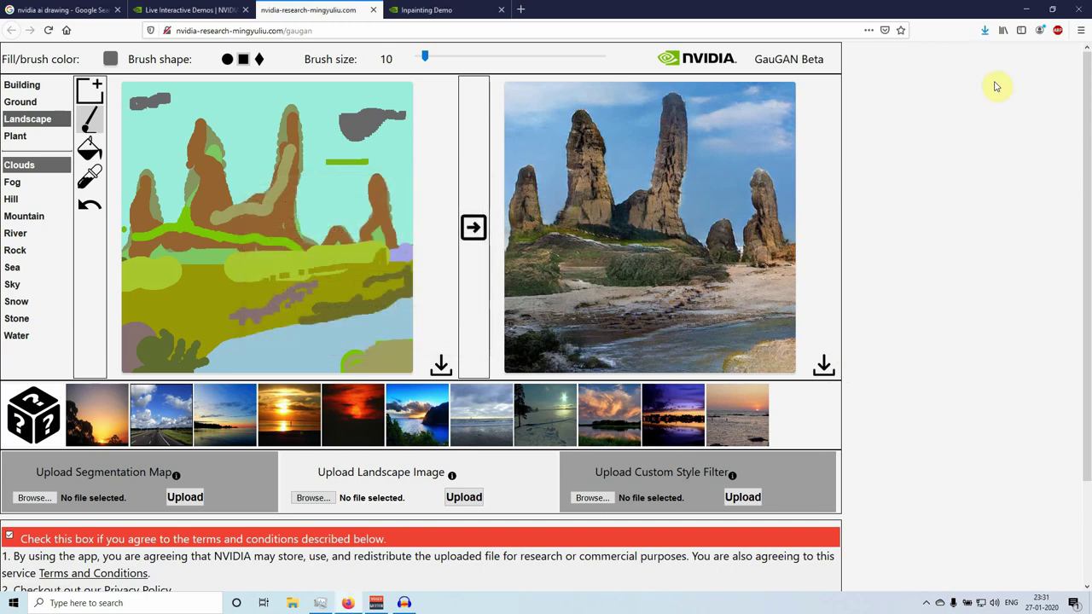